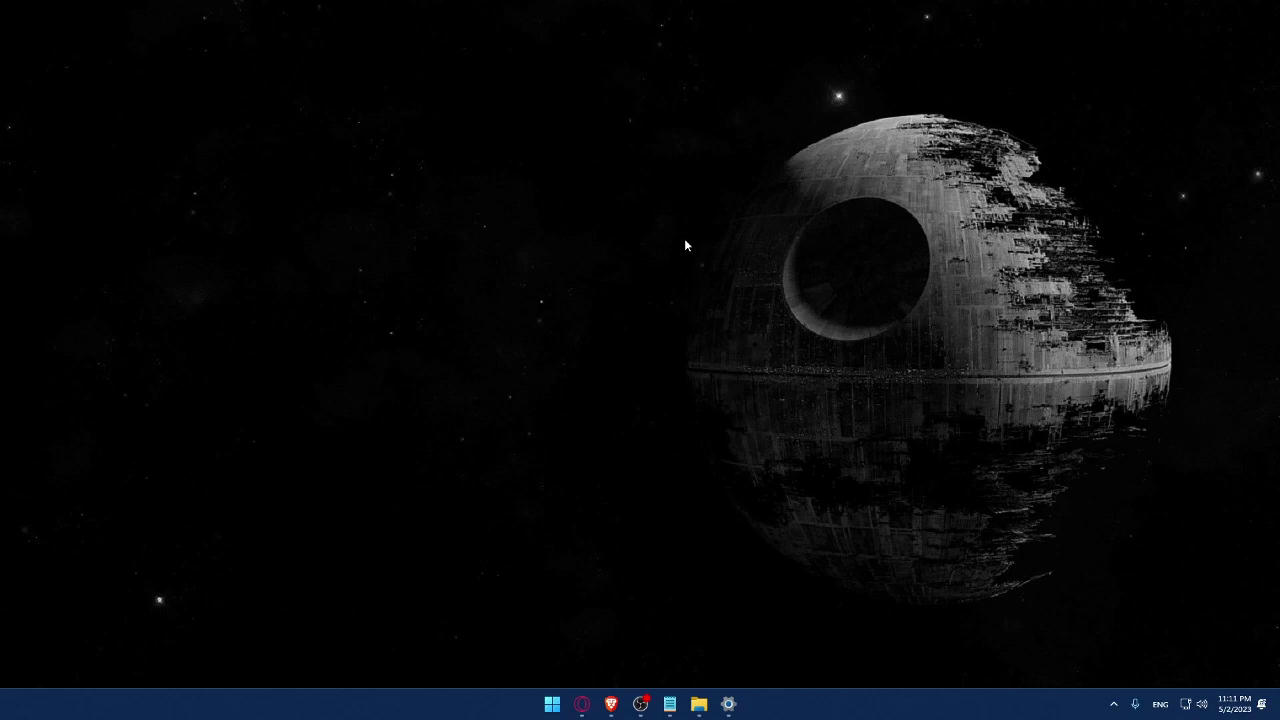
Open Brave and load wix.com, moving the Magnifier aside and resetting magnification to 100%.
click(612, 704)
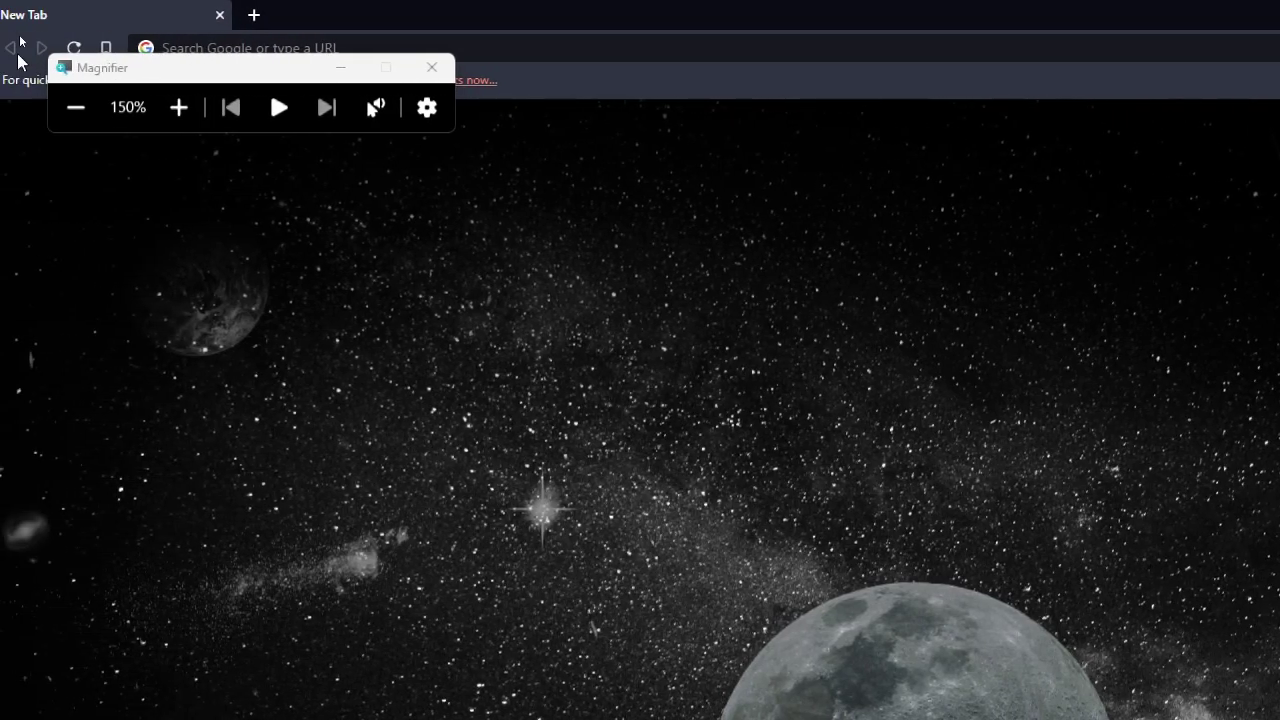
drag(244, 76, 168, 396)
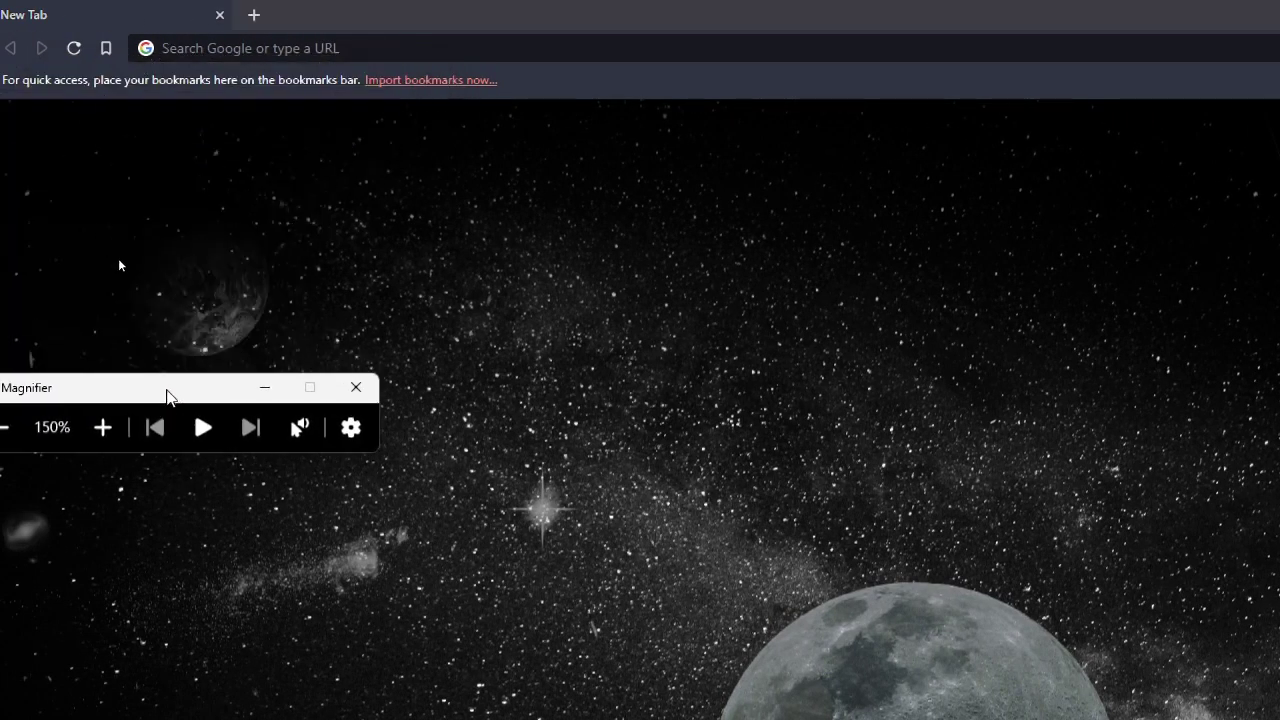
click(264, 52)
text(wix)
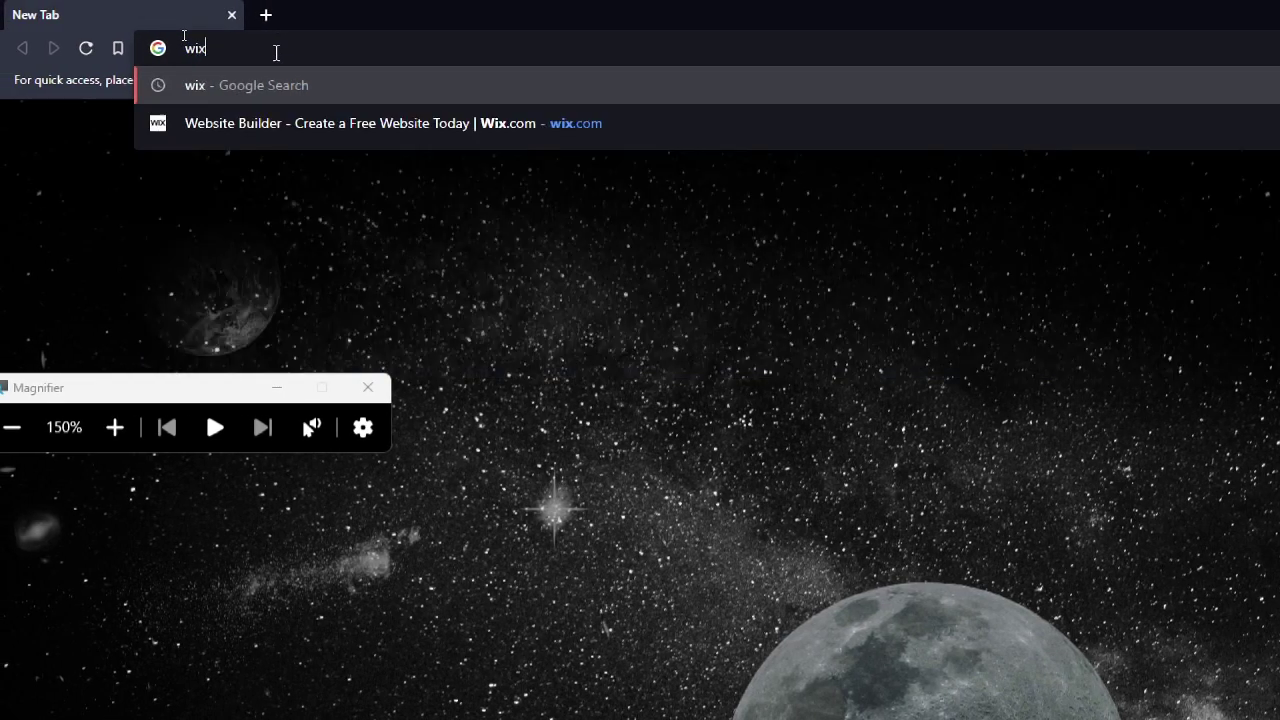
text(.com)
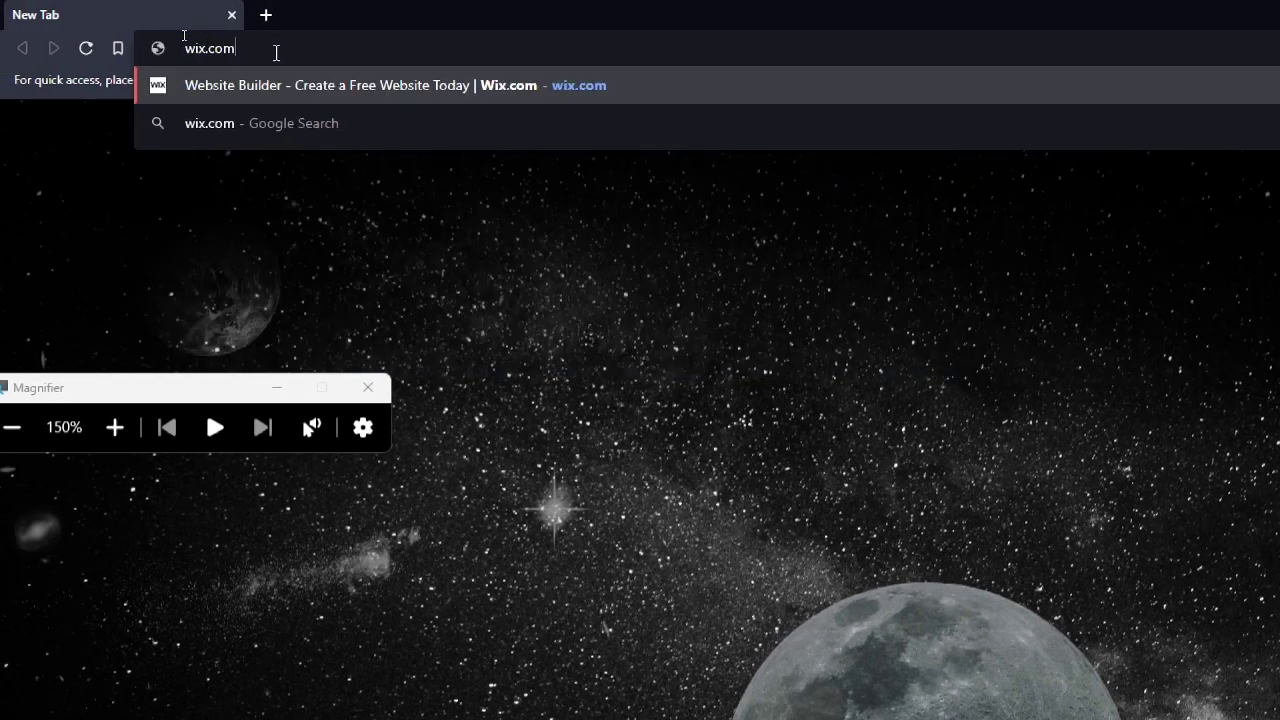
key(Return)
key(super+minus)
Close the Magnifier, go to the Wix Log In page and dismiss the saved email suggestions.
click(252, 259)
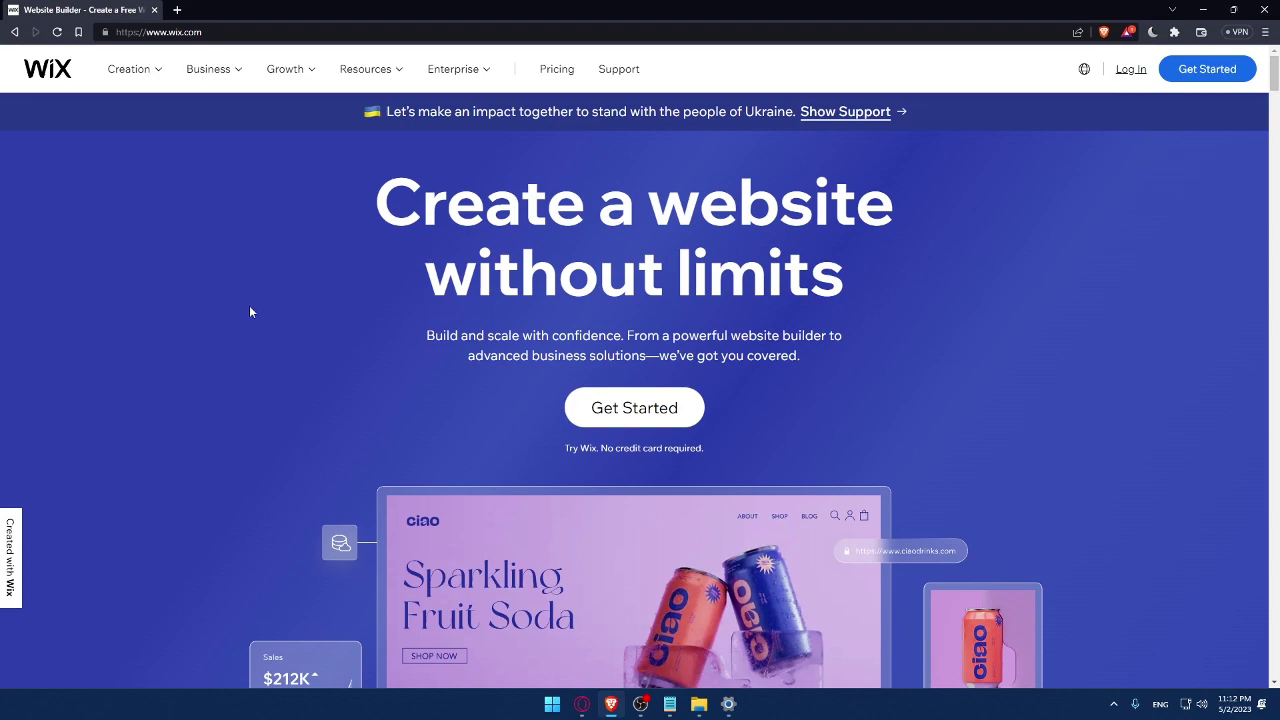
click(1131, 72)
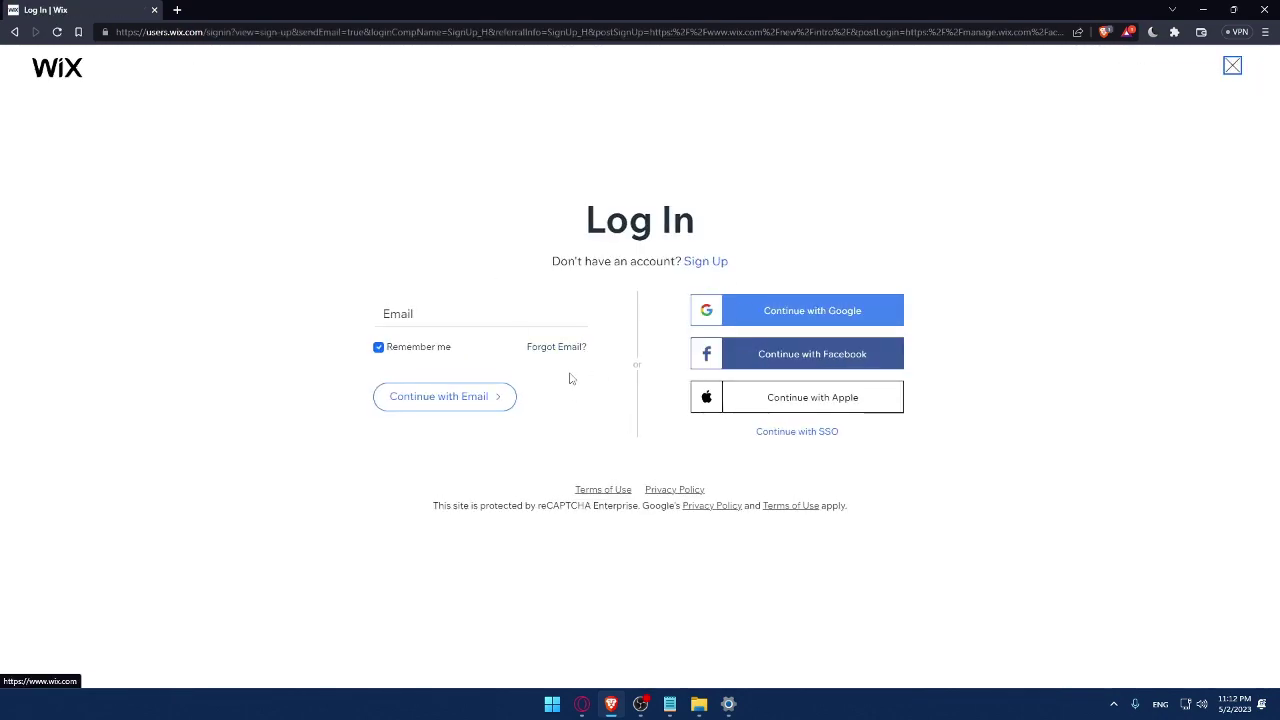
click(423, 313)
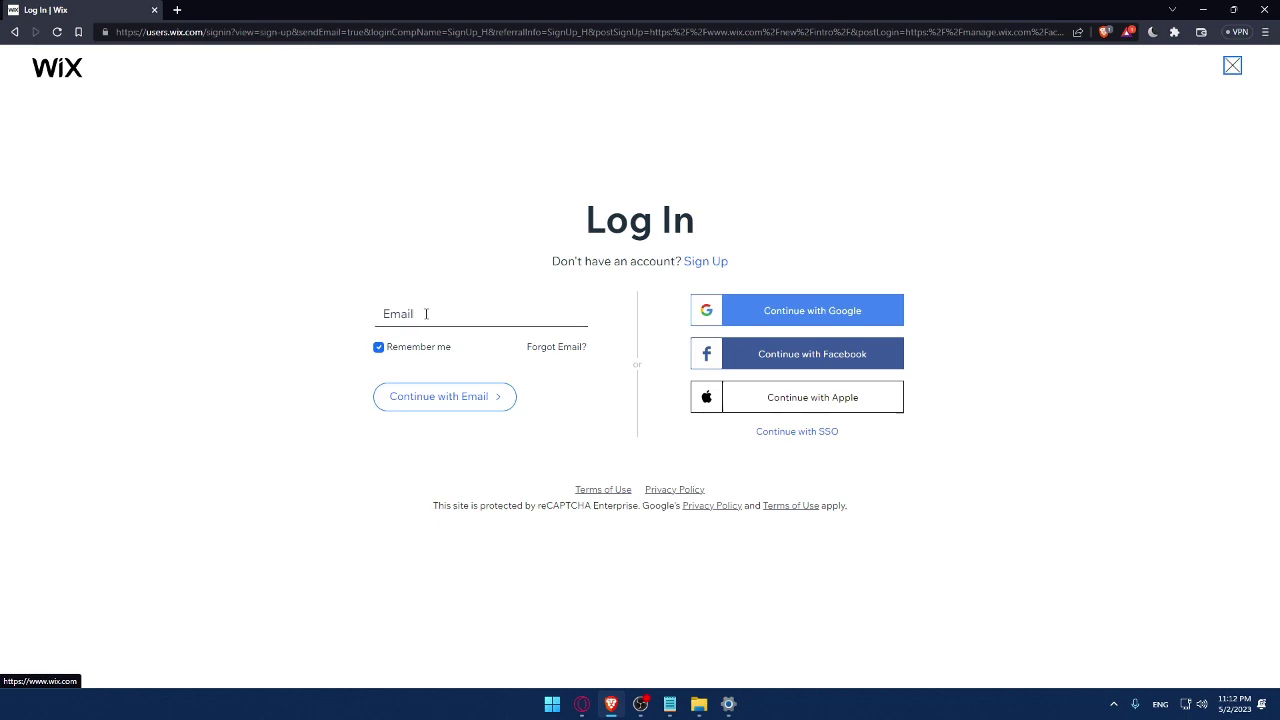
click(293, 292)
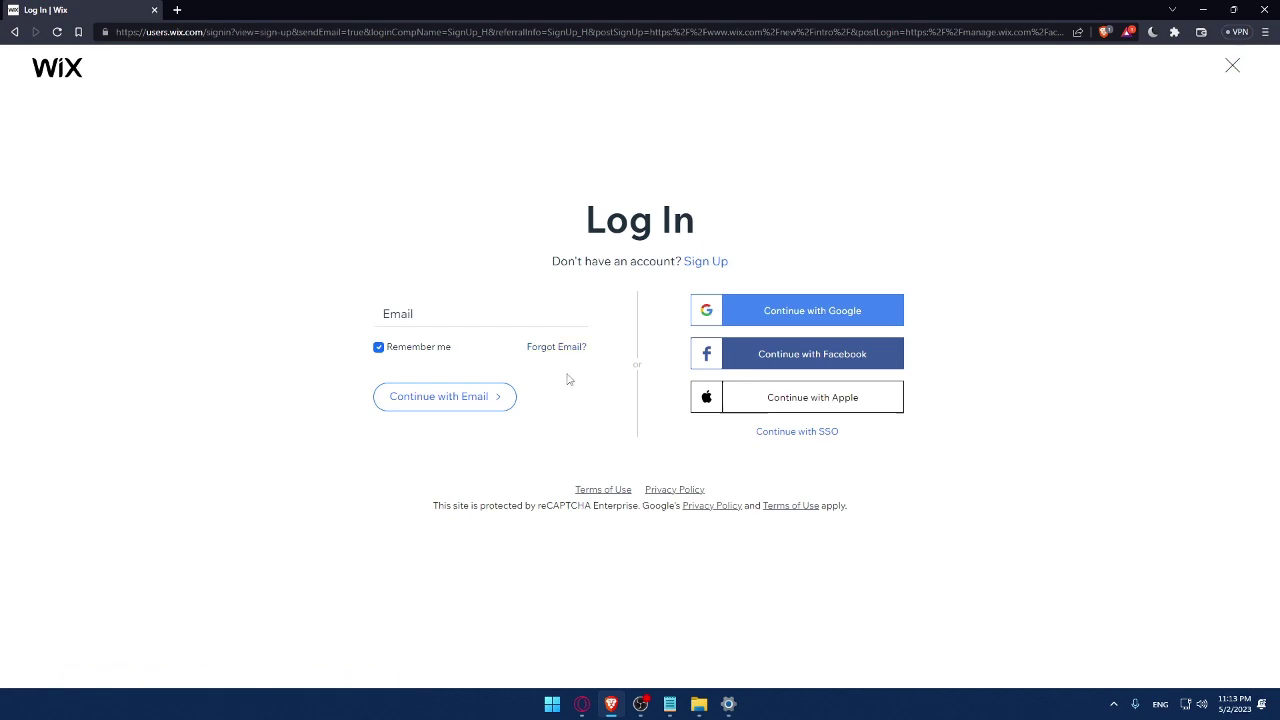
Open the Terms of Use and Privacy Policy links in new tabs.
right_click(606, 490)
click(645, 497)
right_click(666, 490)
click(672, 503)
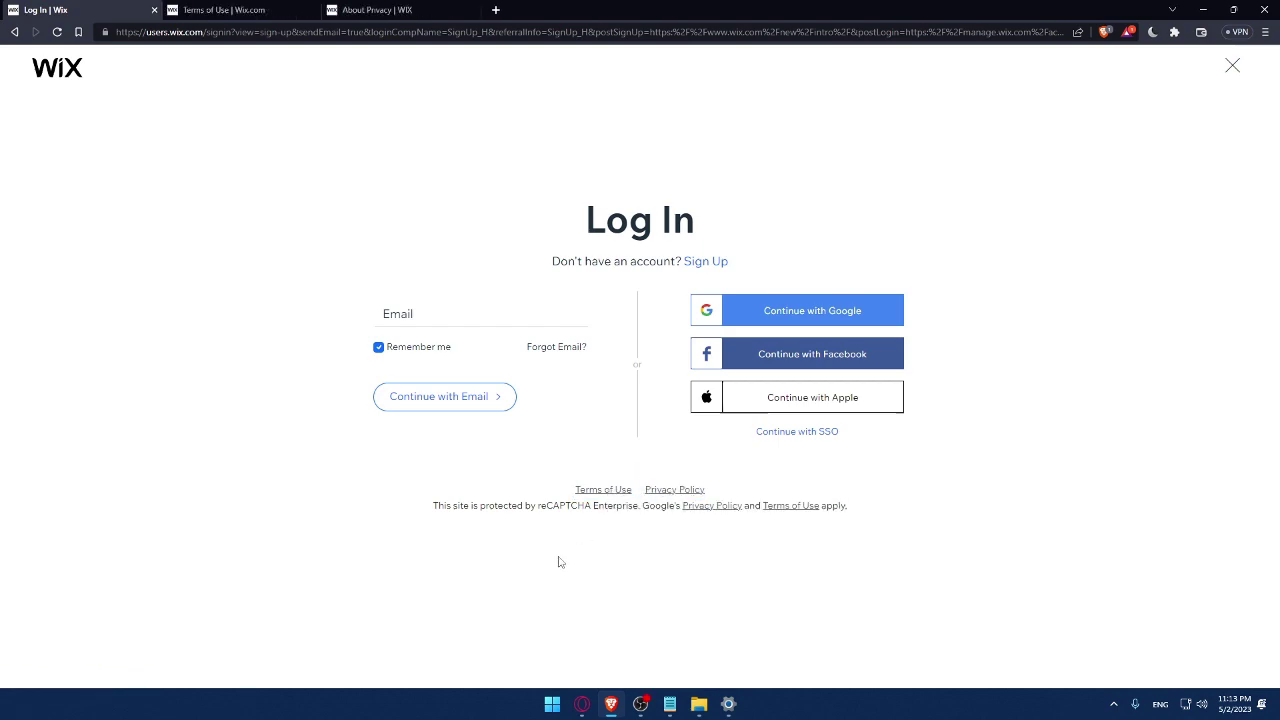
Read through the Terms of Use and Privacy Policy, then close both tabs.
click(237, 10)
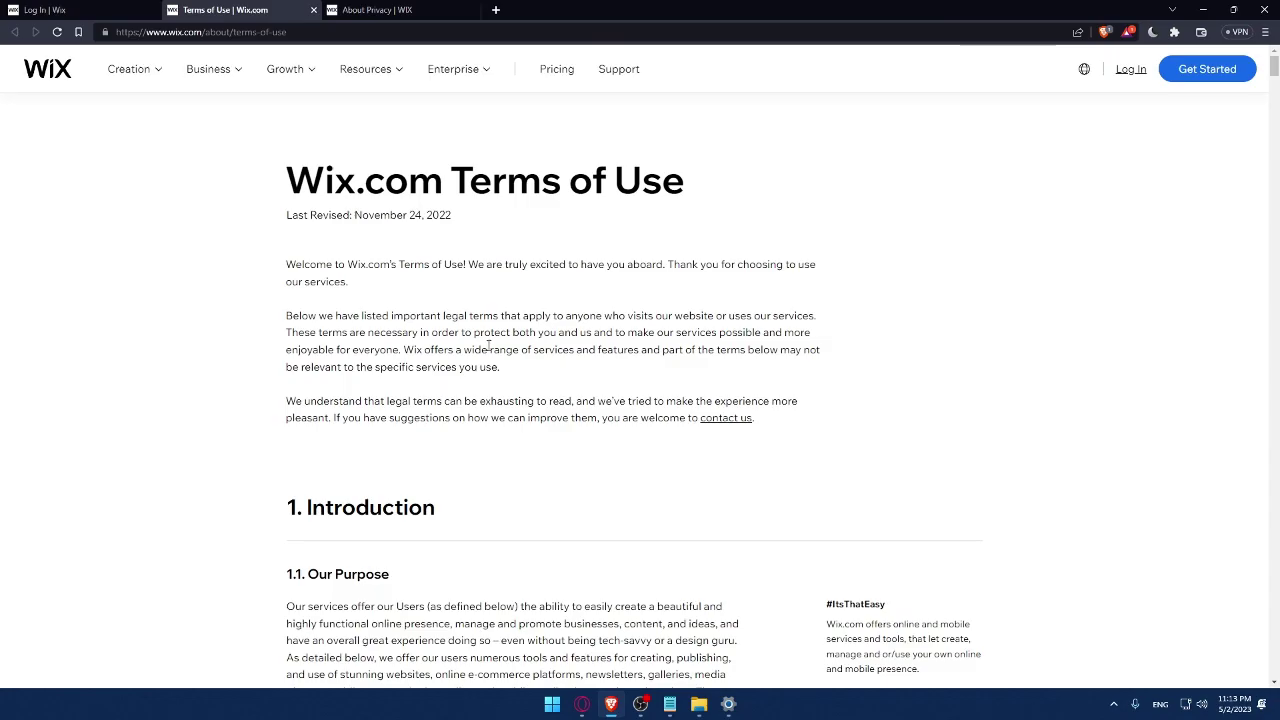
scroll(455, 208, down, 20)
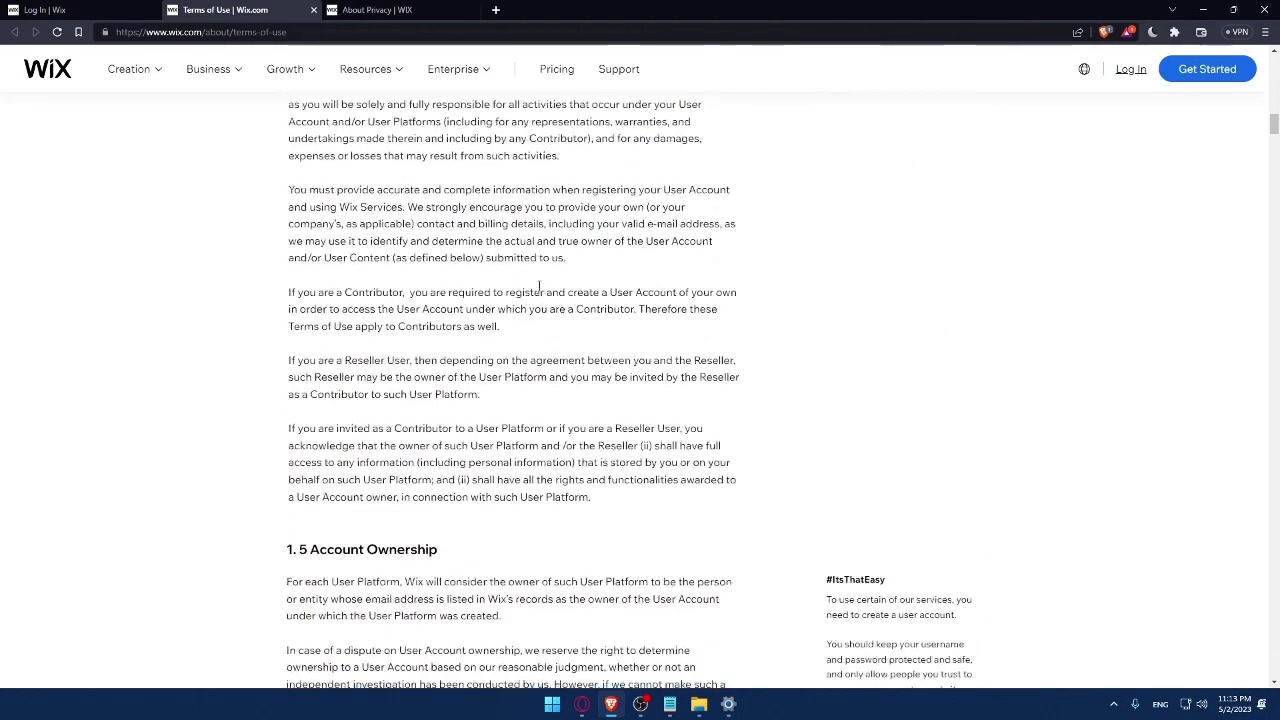
scroll(538, 296, down, 20)
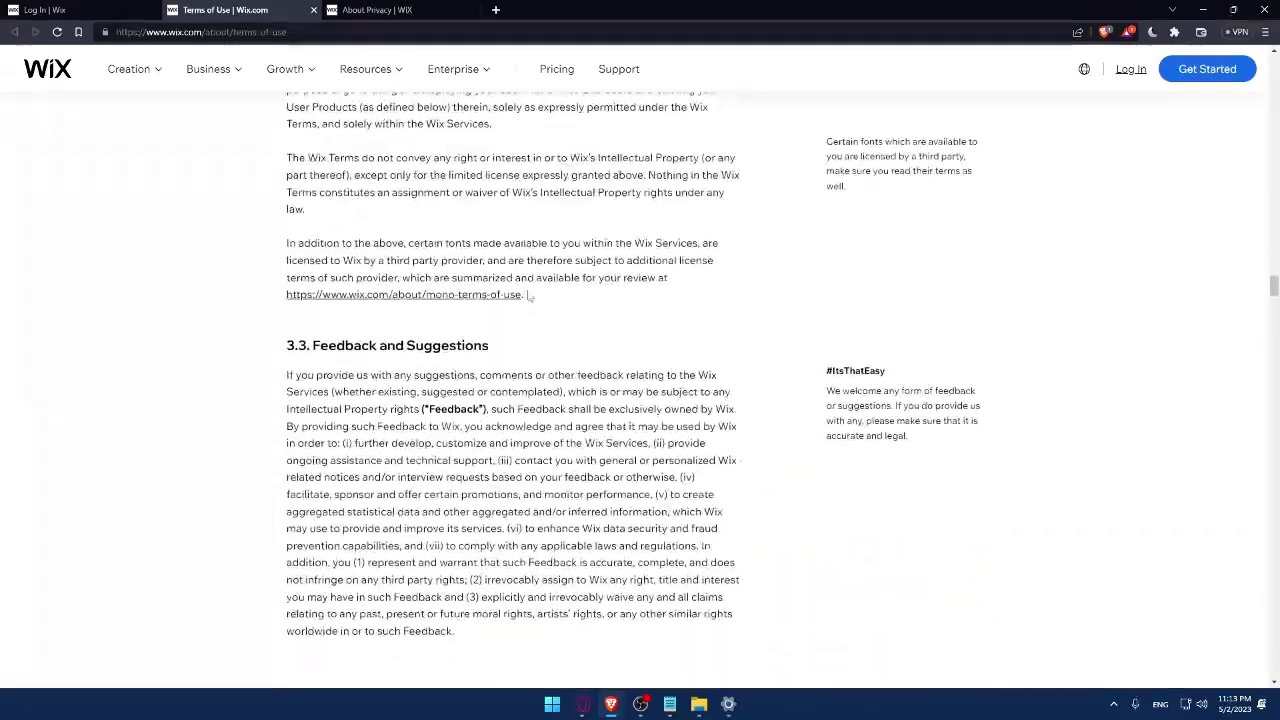
click(313, 10)
scroll(403, 228, down, 15)
scroll(403, 228, down, 20)
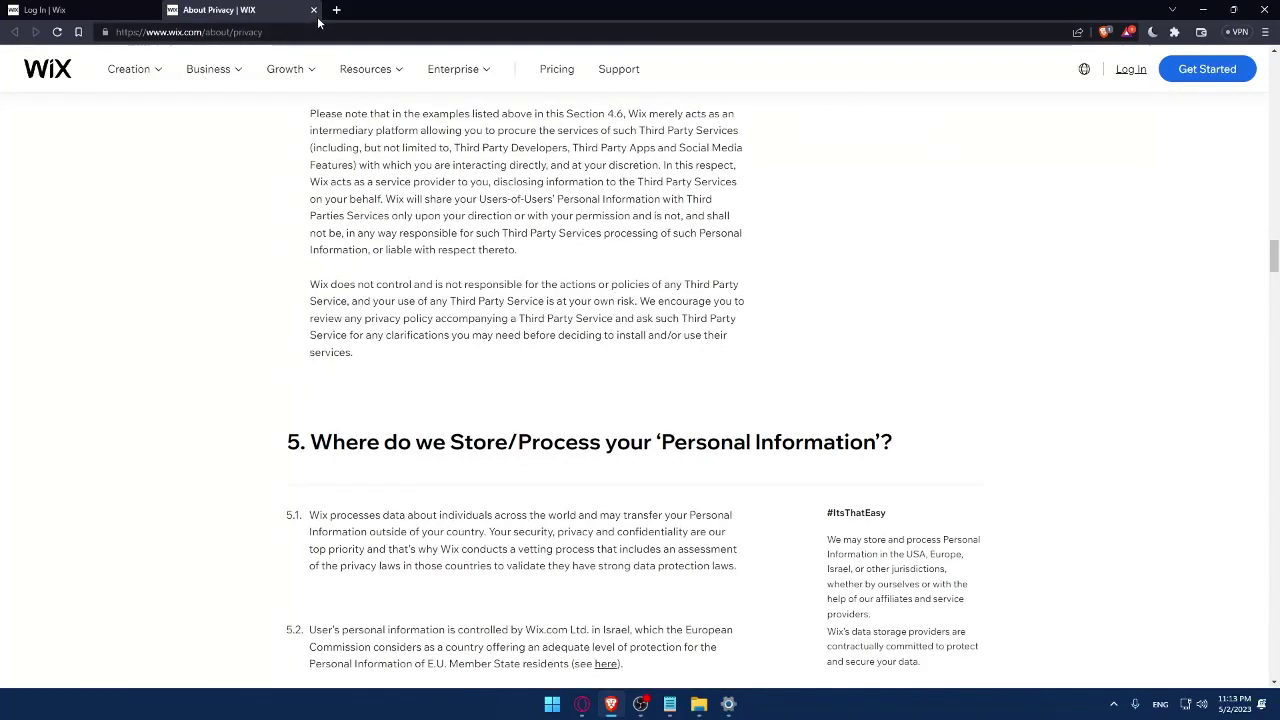
click(313, 10)
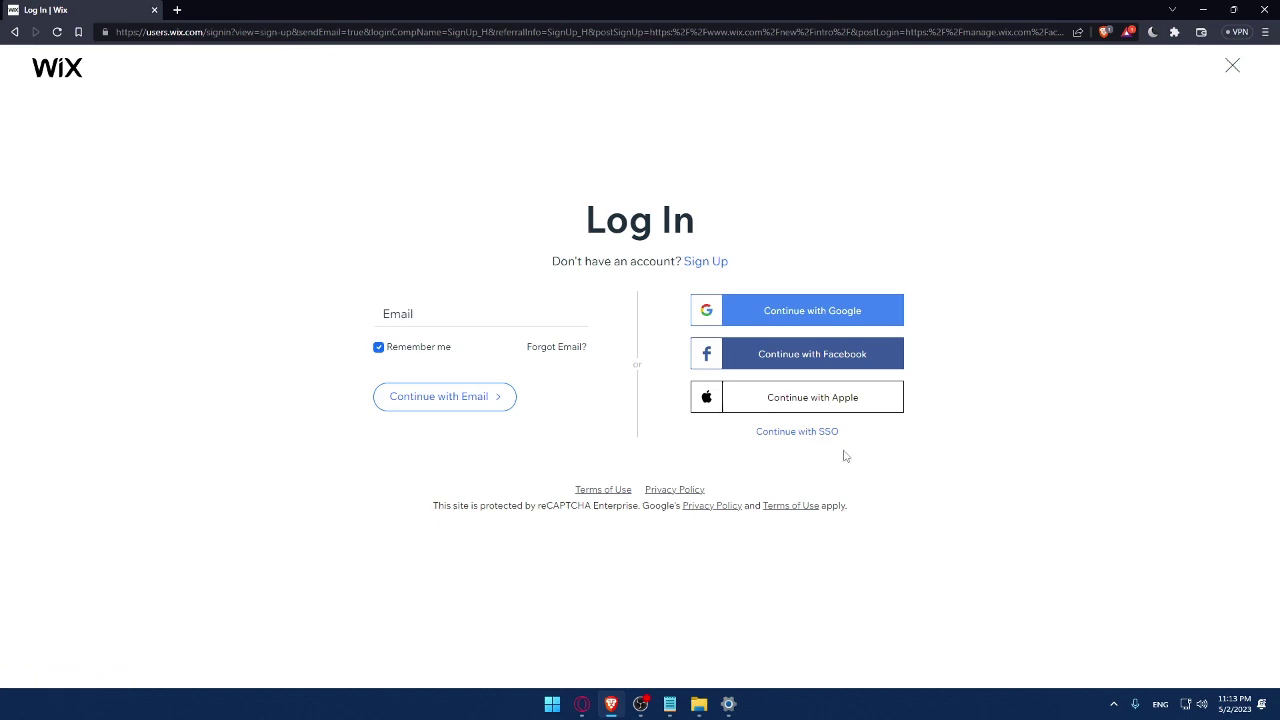
click(706, 262)
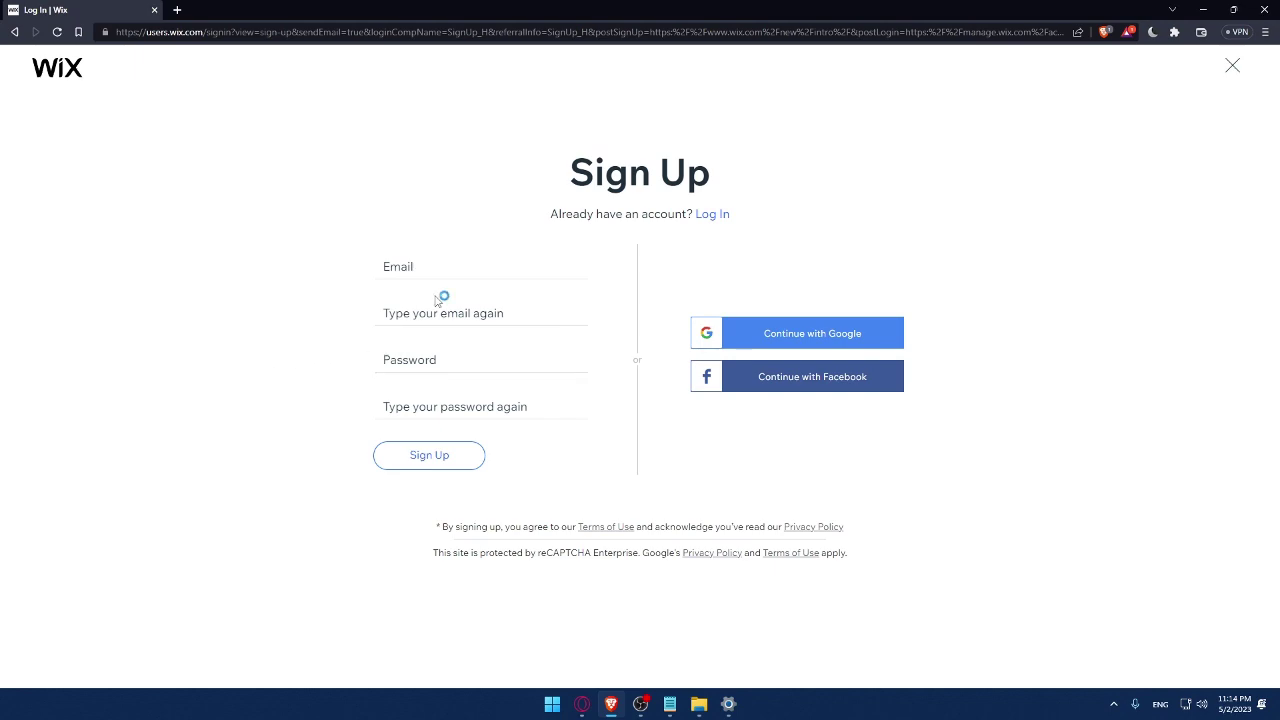
Fill the account email into both Sign Up email fields.
click(434, 269)
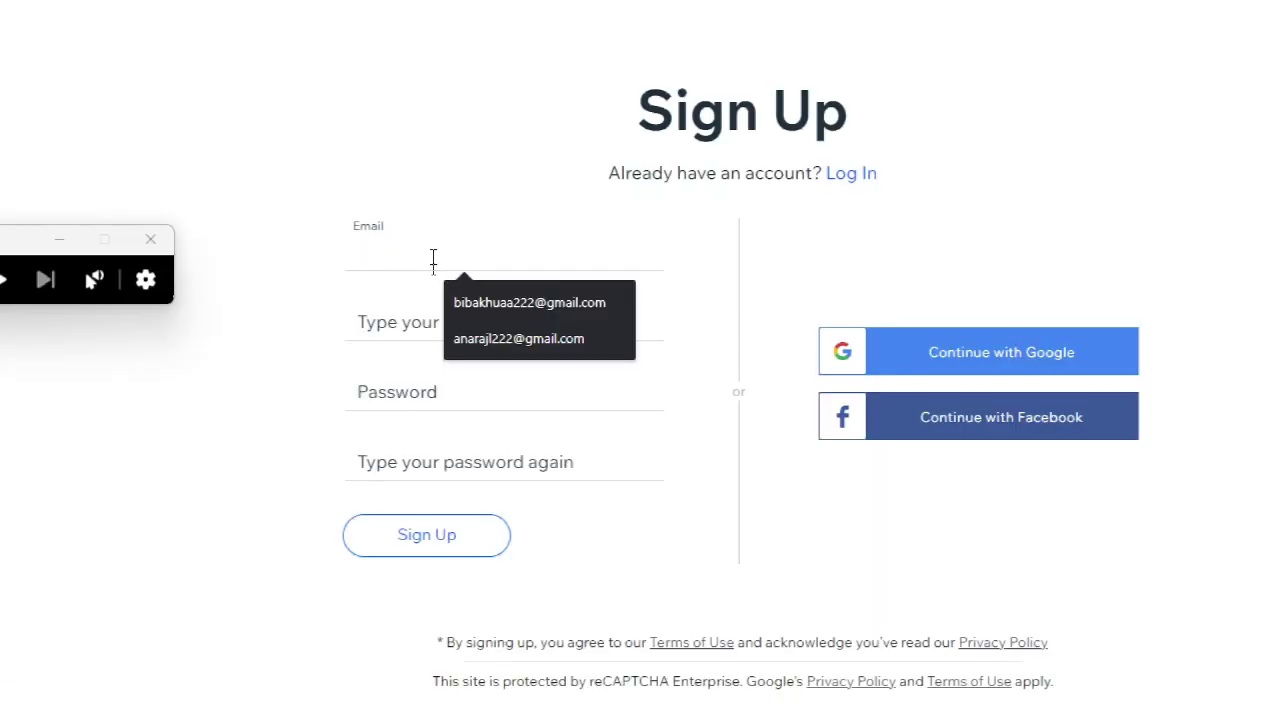
click(459, 286)
click(512, 323)
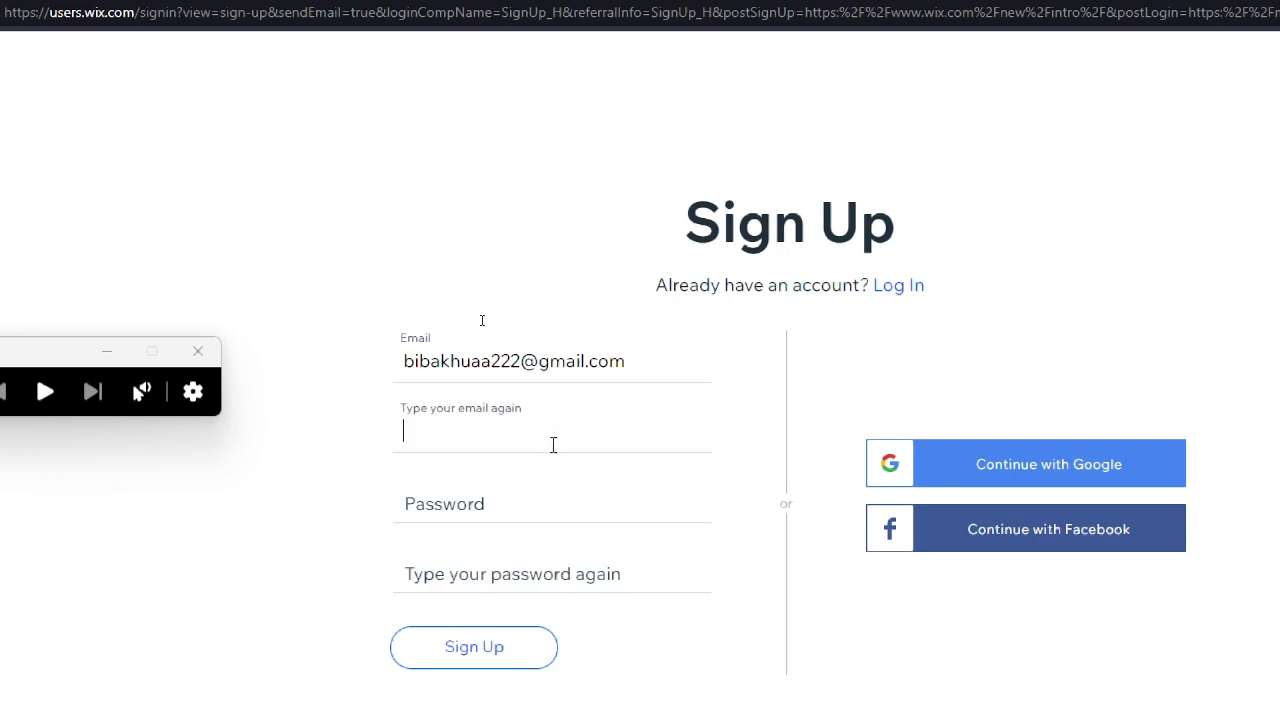
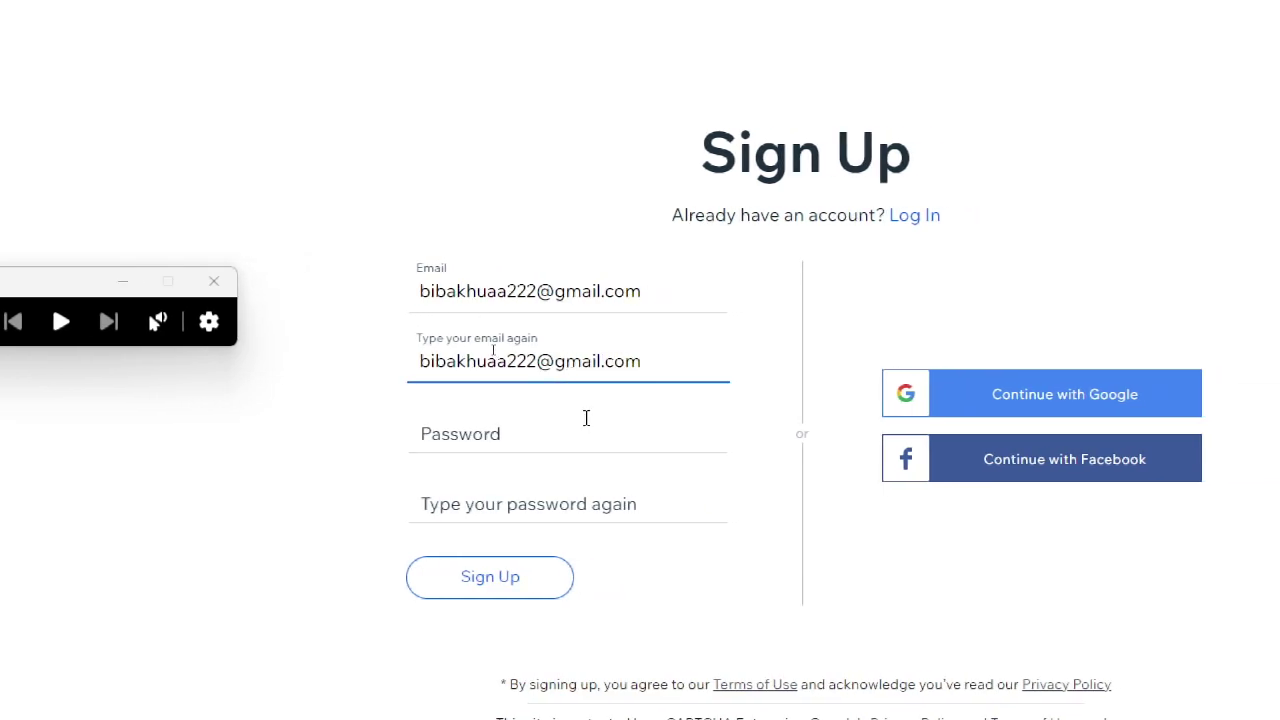
Enter a Good-rated account password and its confirmation.
click(616, 420)
text(••••••••)
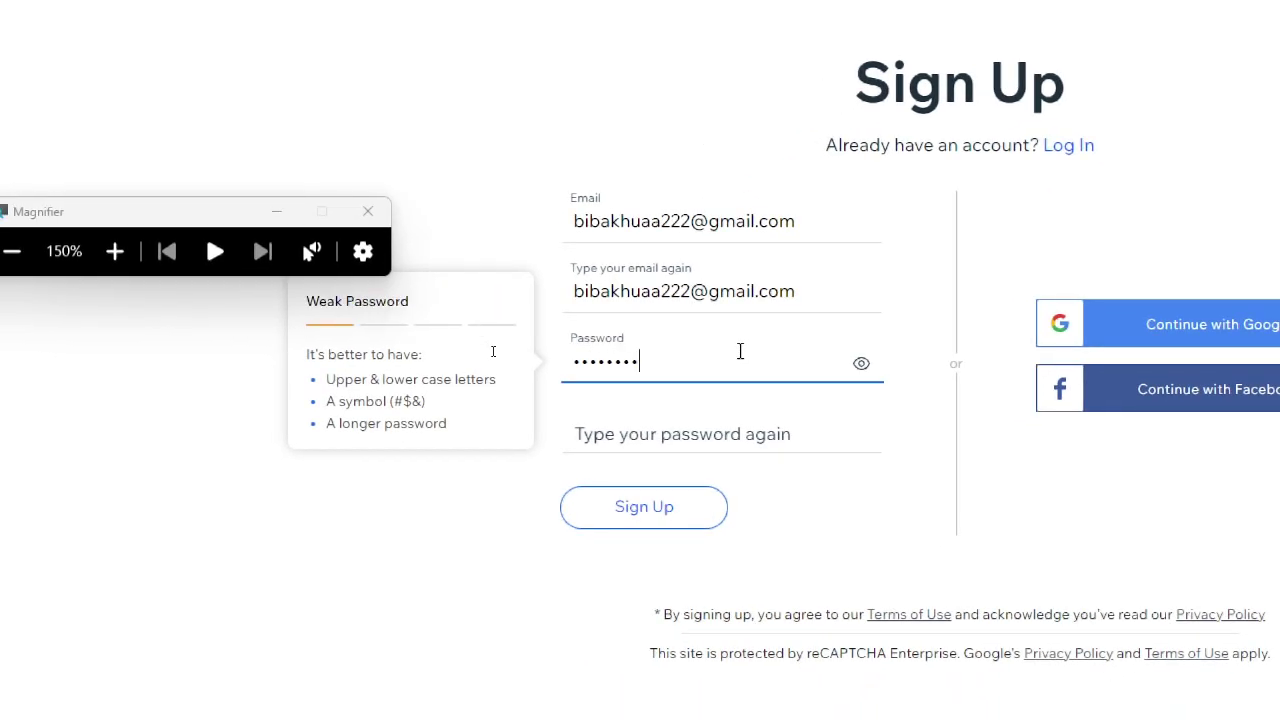
text(••)
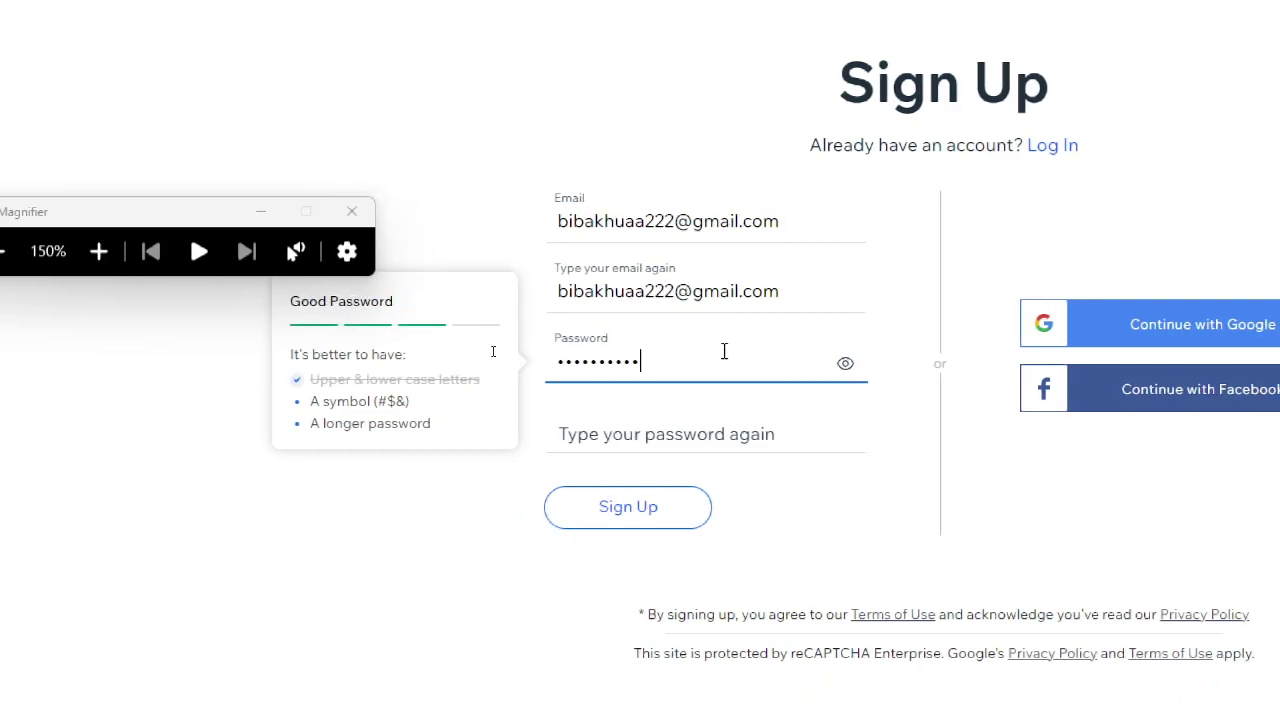
click(685, 436)
text(•••)
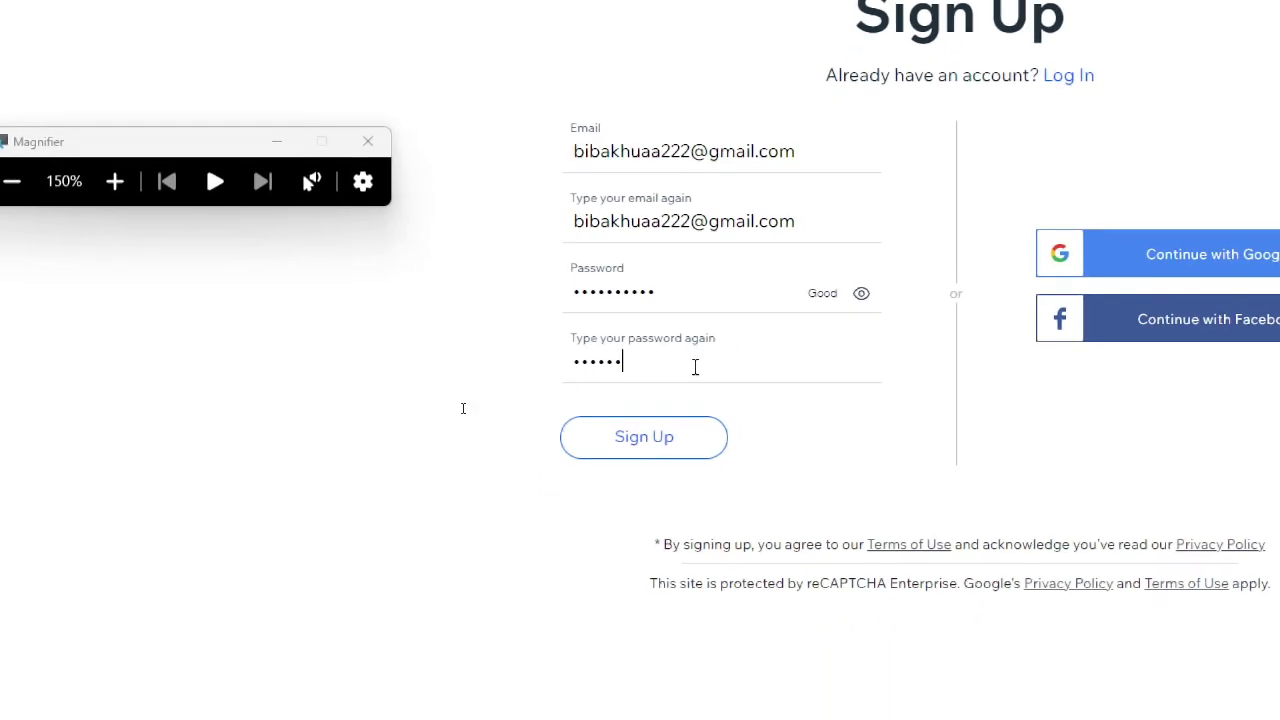
text(•)
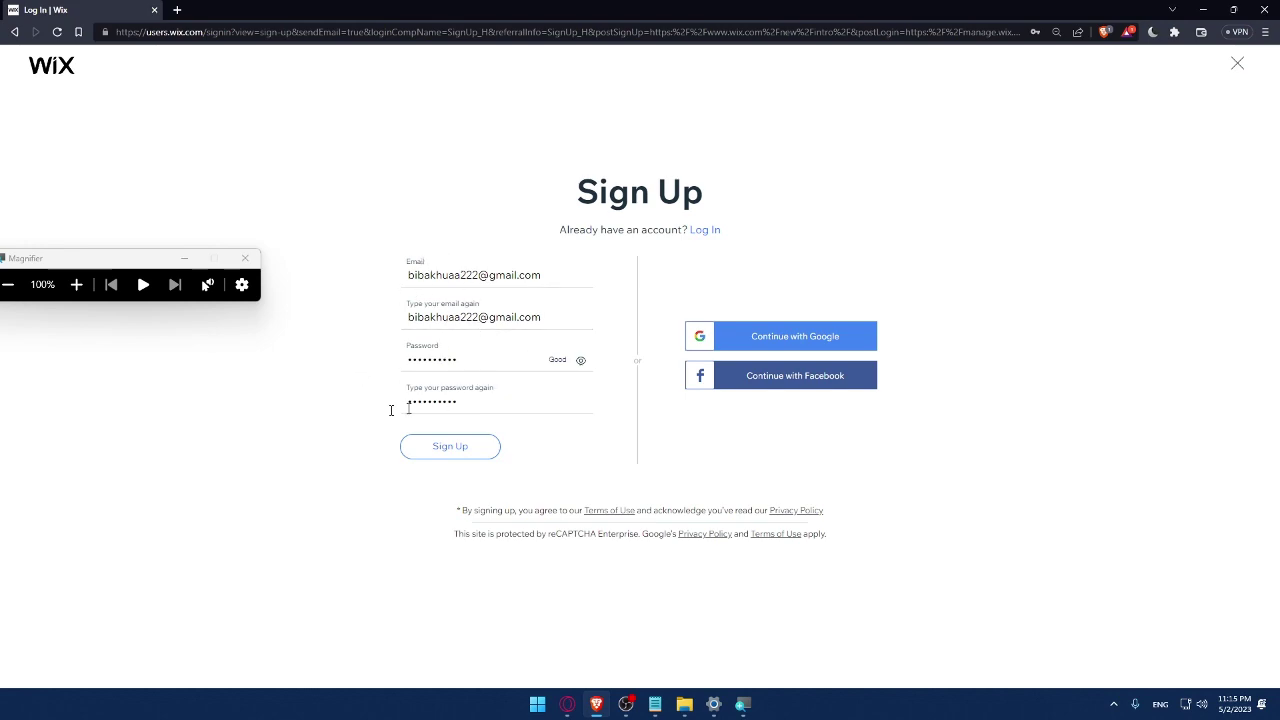
Sign up with the Google account and save the new password in Brave.
click(797, 348)
click(540, 410)
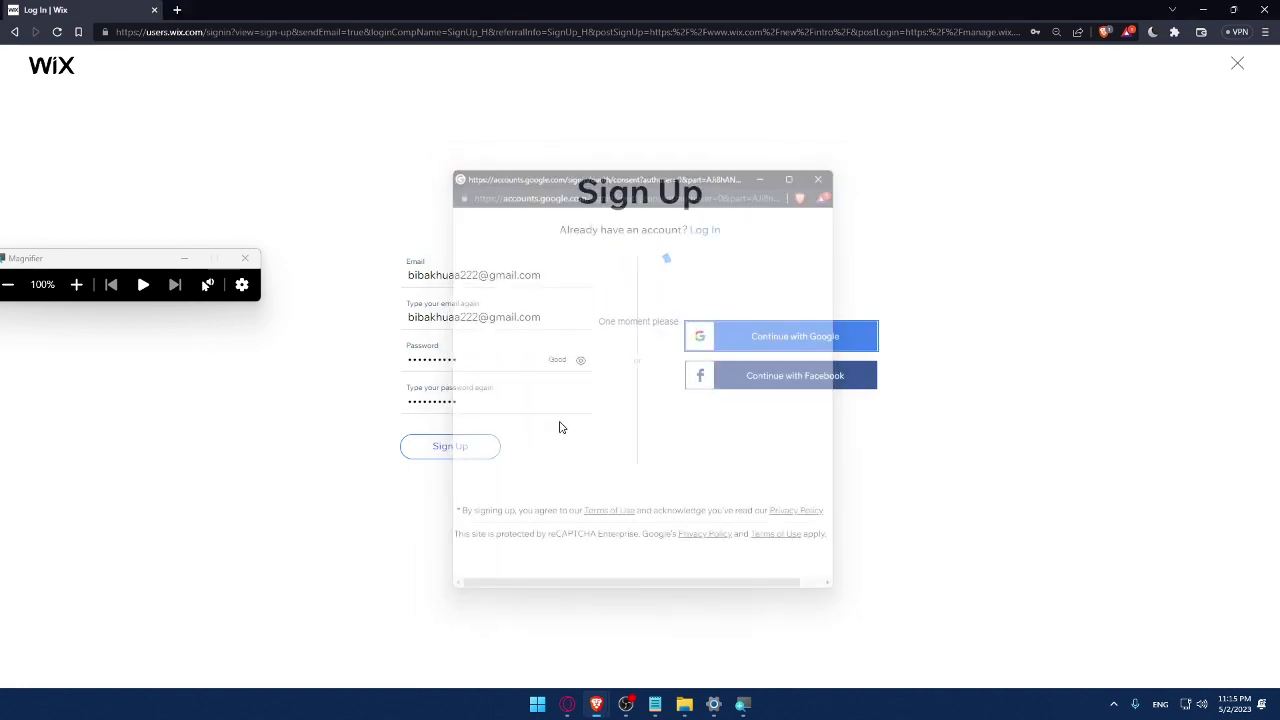
click(245, 258)
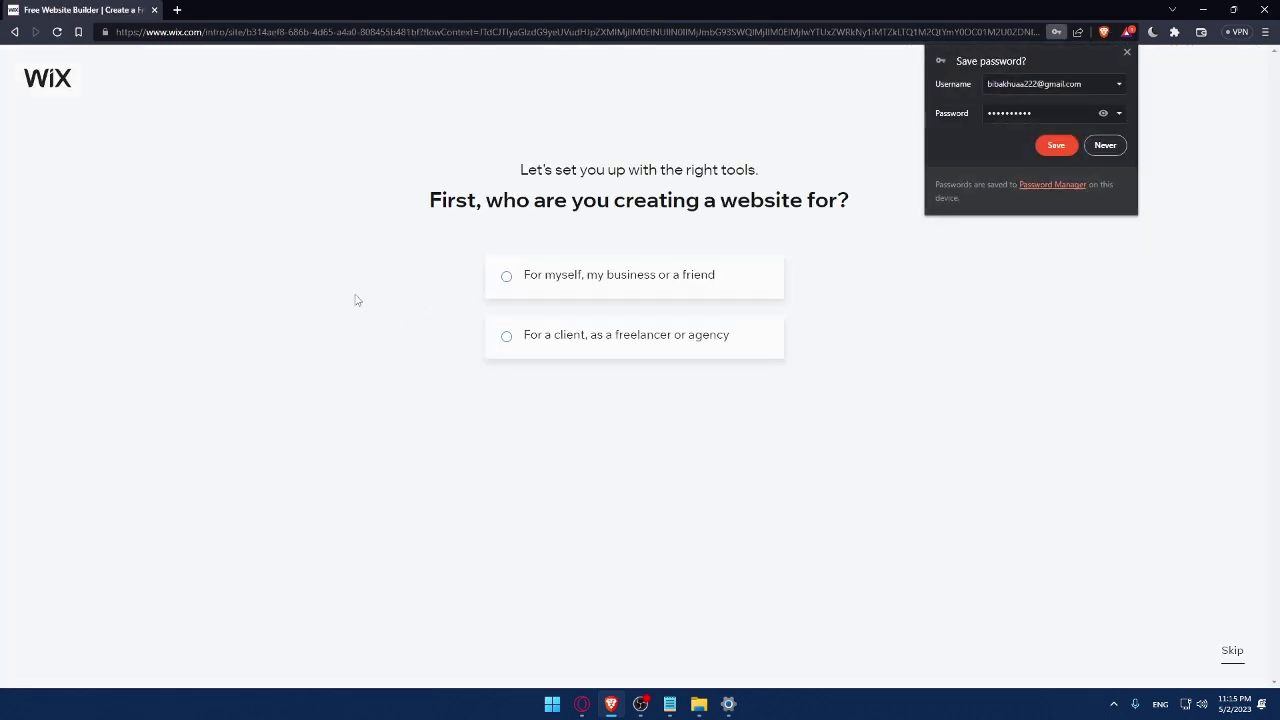
click(1055, 146)
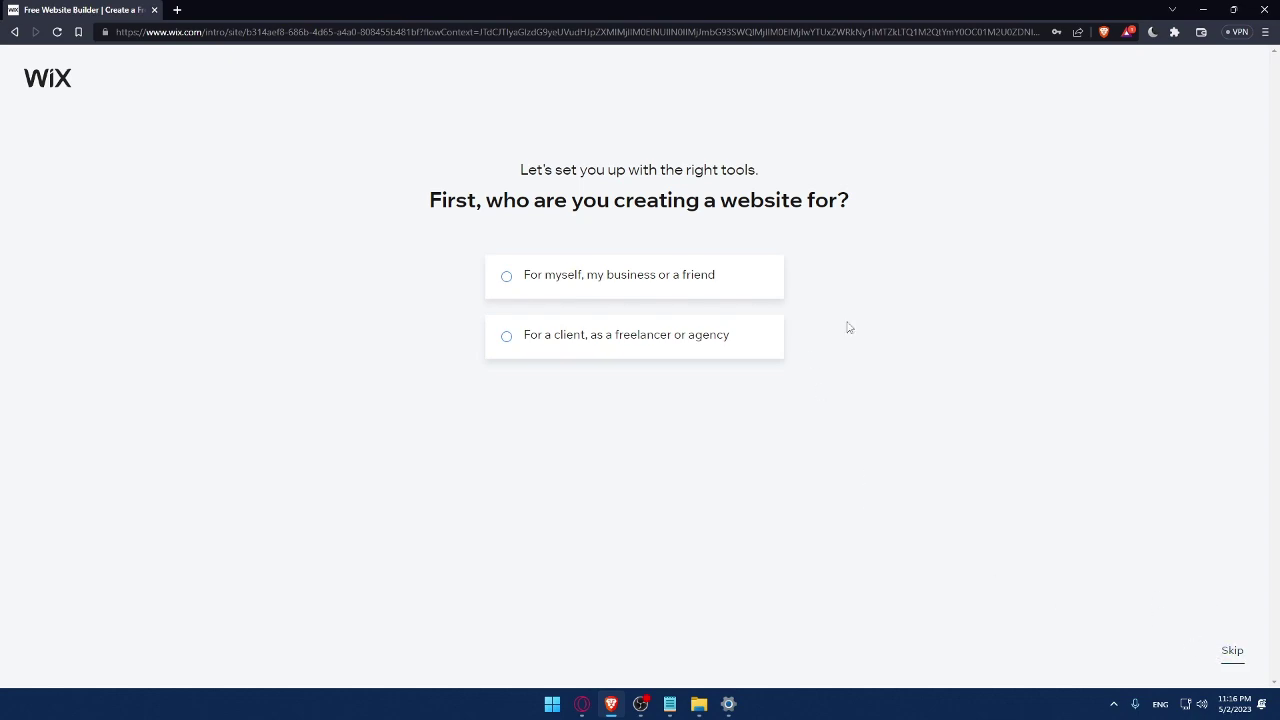
Build the site for myself as an Online Store named MrOmix.
click(538, 293)
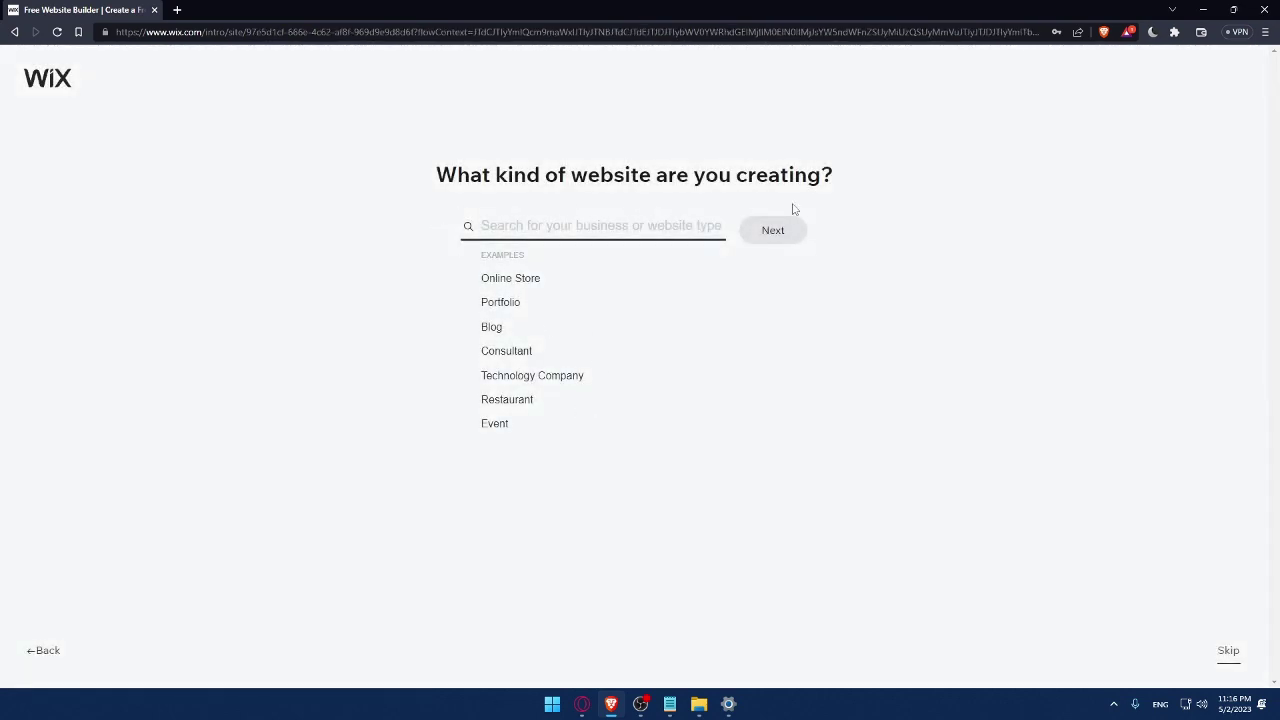
click(486, 282)
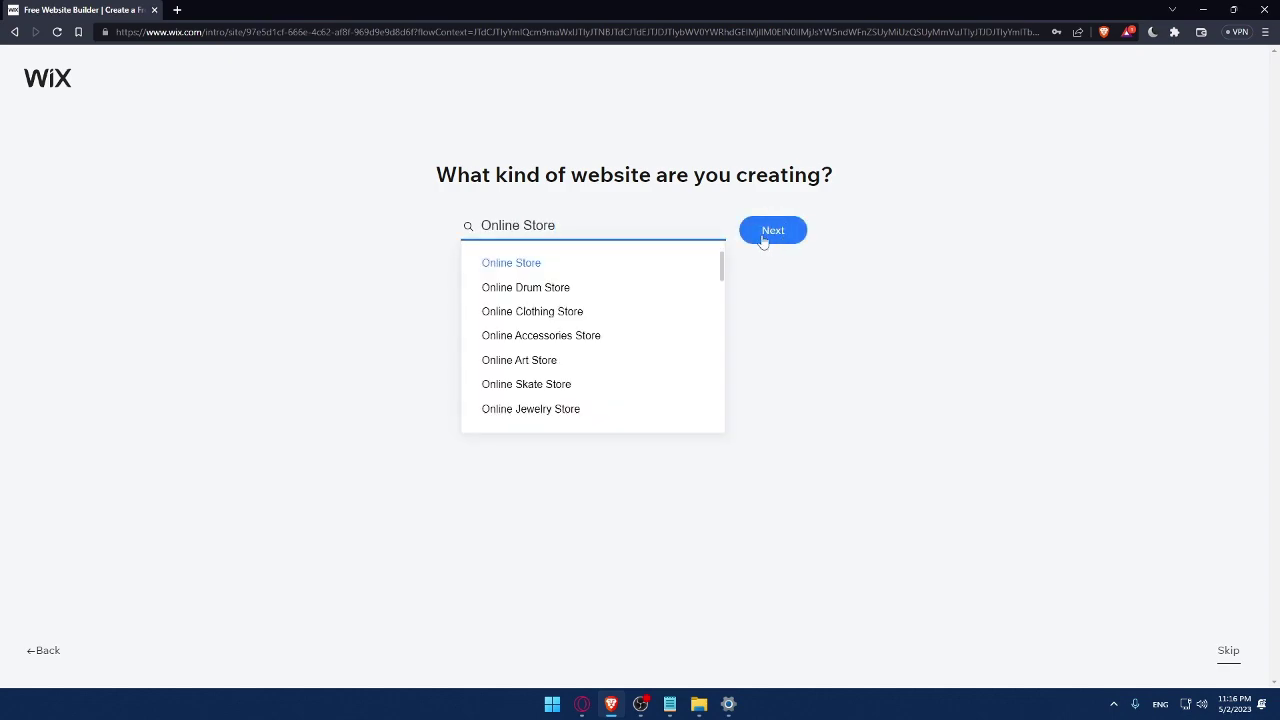
click(774, 234)
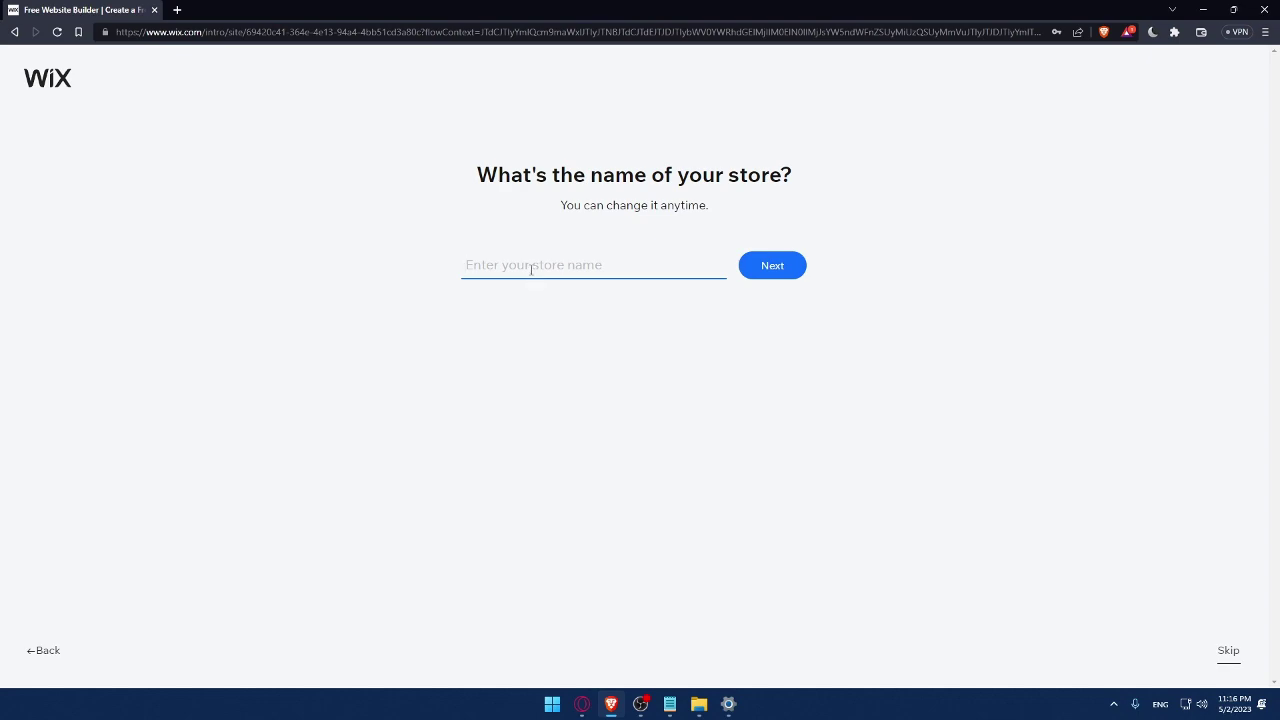
text(MrOmix)
click(786, 274)
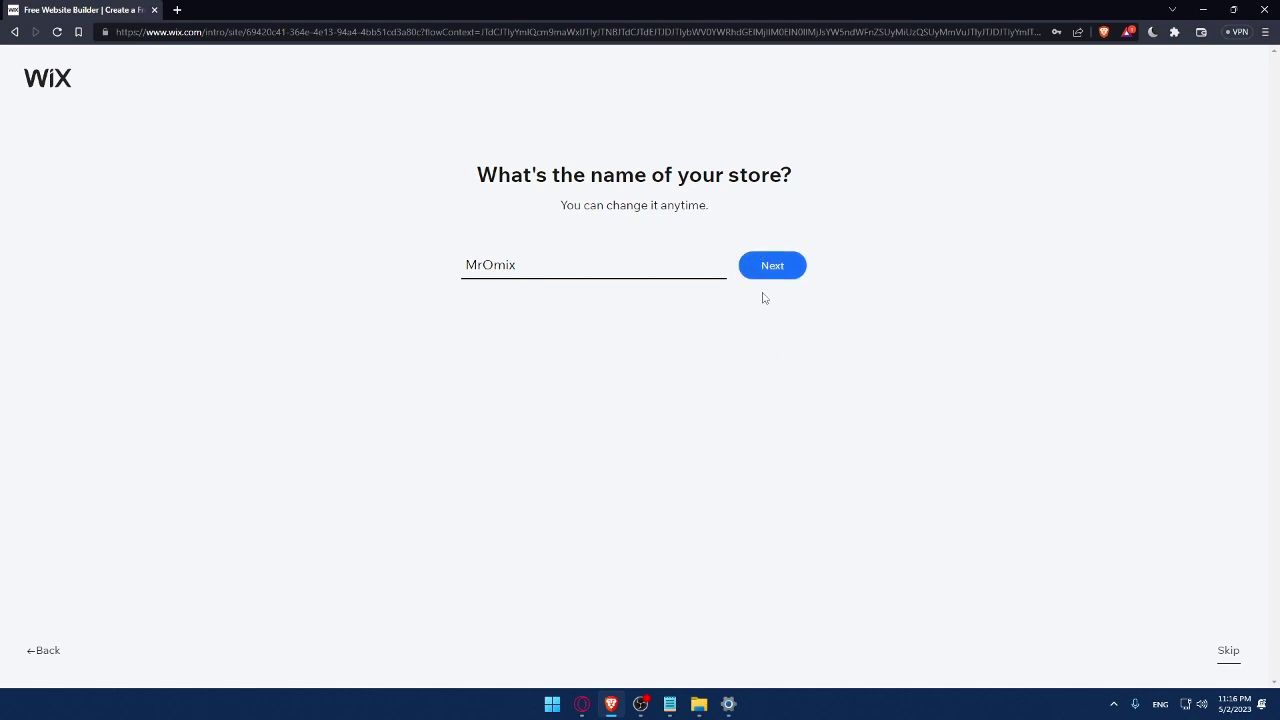
click(770, 268)
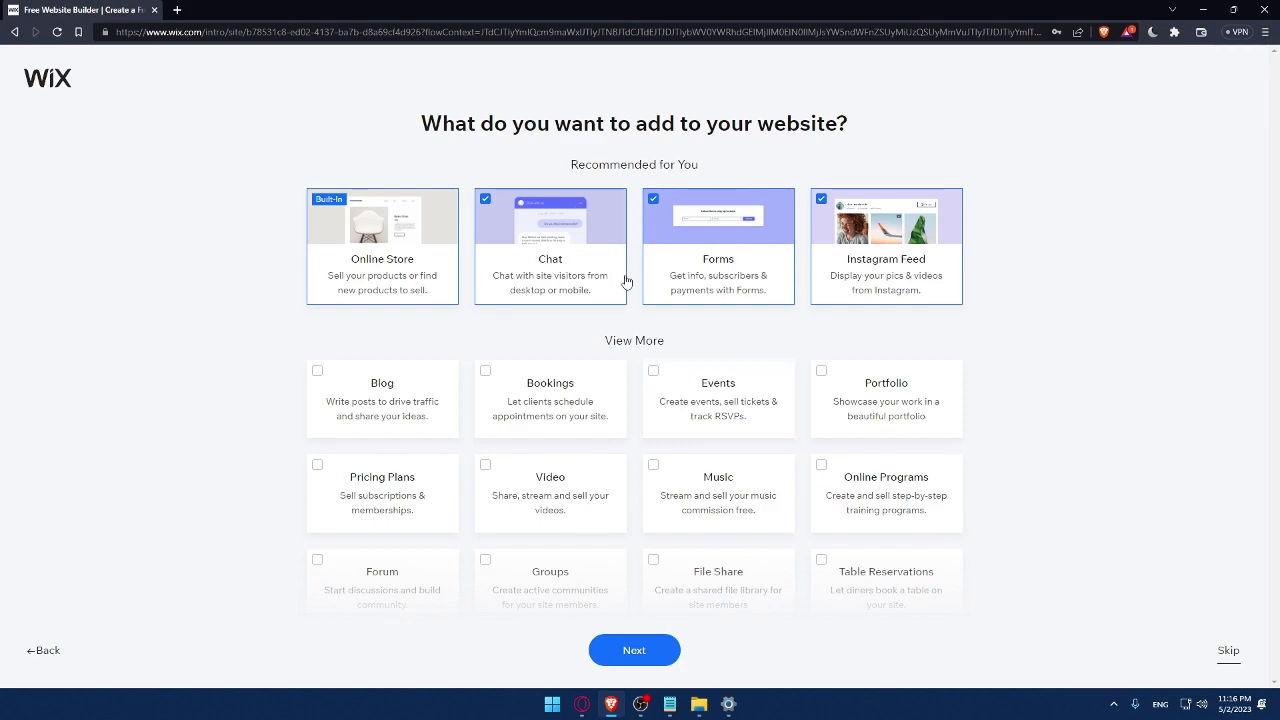
Add Blog, Video and Music features and go to the new store dashboard.
click(317, 373)
scroll(608, 519, down, 1)
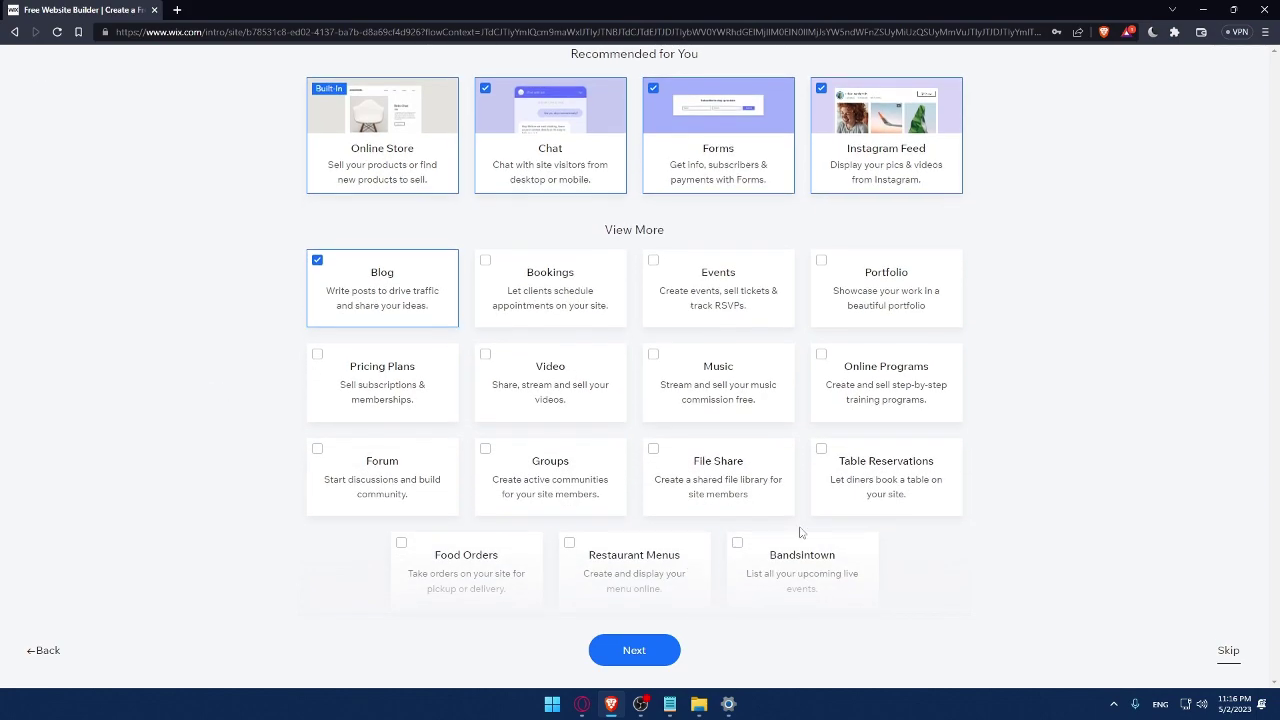
click(672, 374)
click(487, 366)
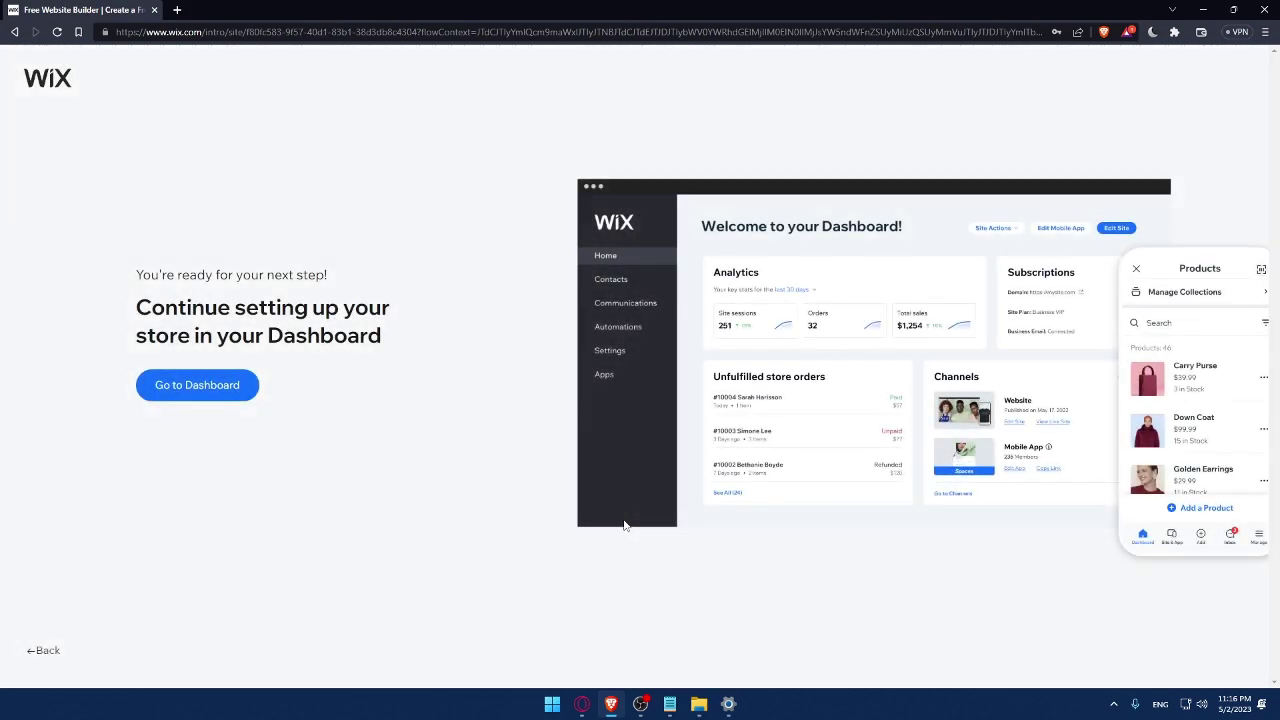
click(219, 394)
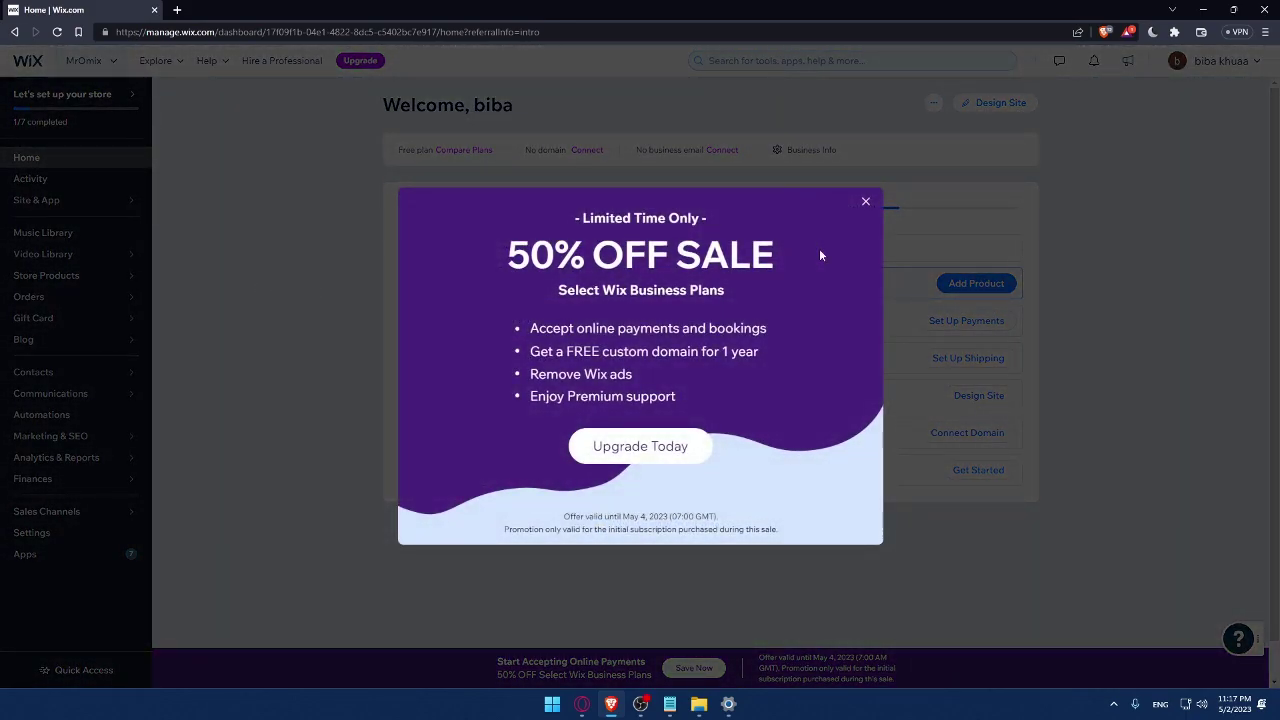
Close the 50% OFF sale pop-up to reveal the Let's set up your store checklist.
click(866, 201)
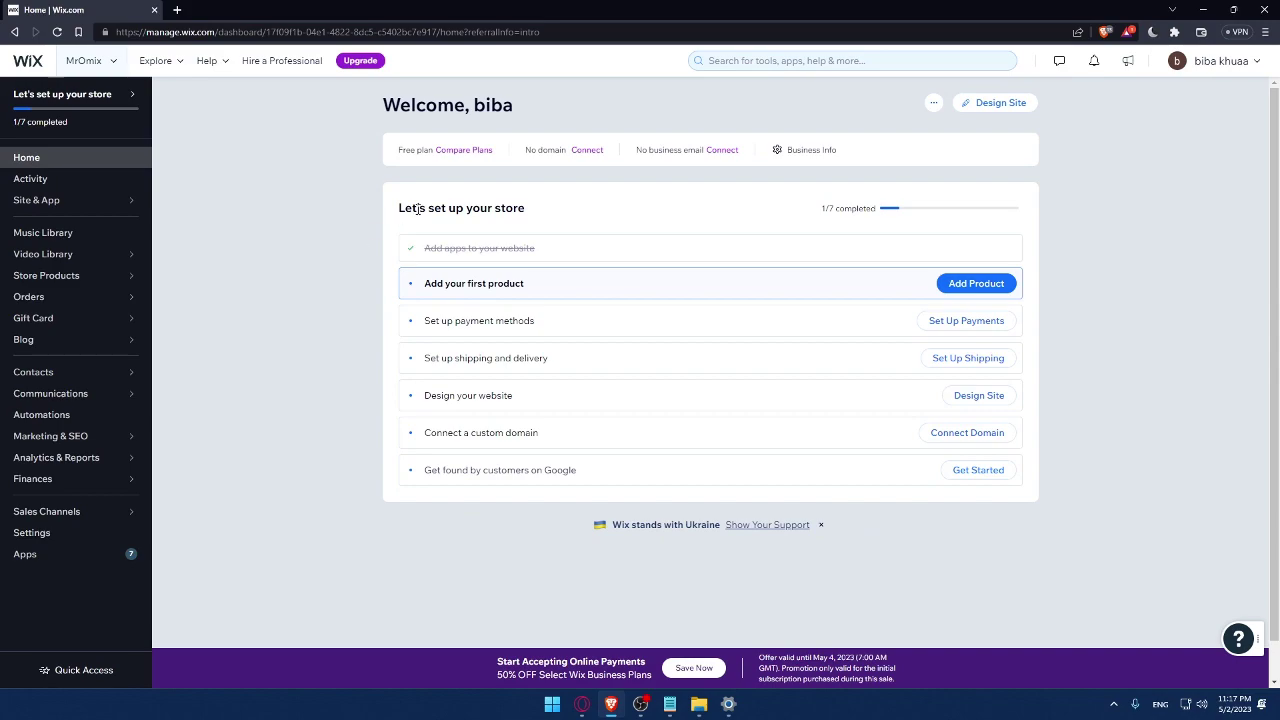
drag(390, 214, 551, 211)
click(589, 210)
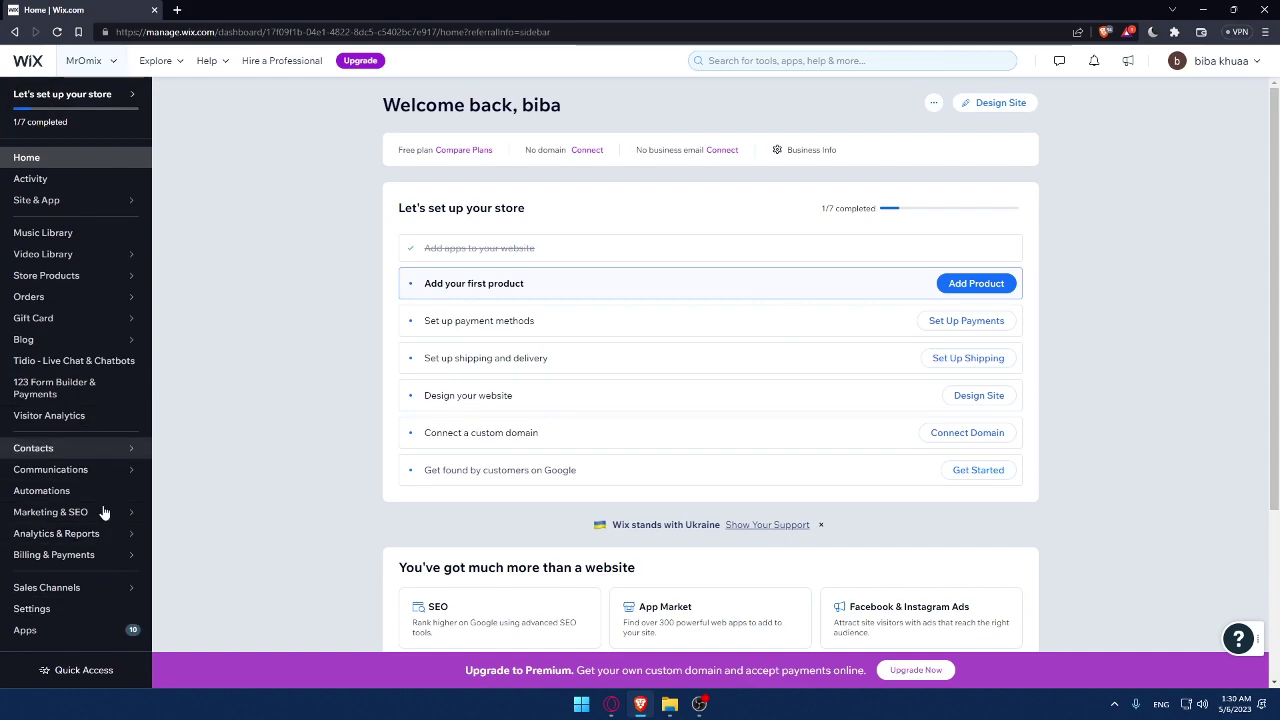
Search the Wix App Market for 'tidio live chat'.
click(70, 641)
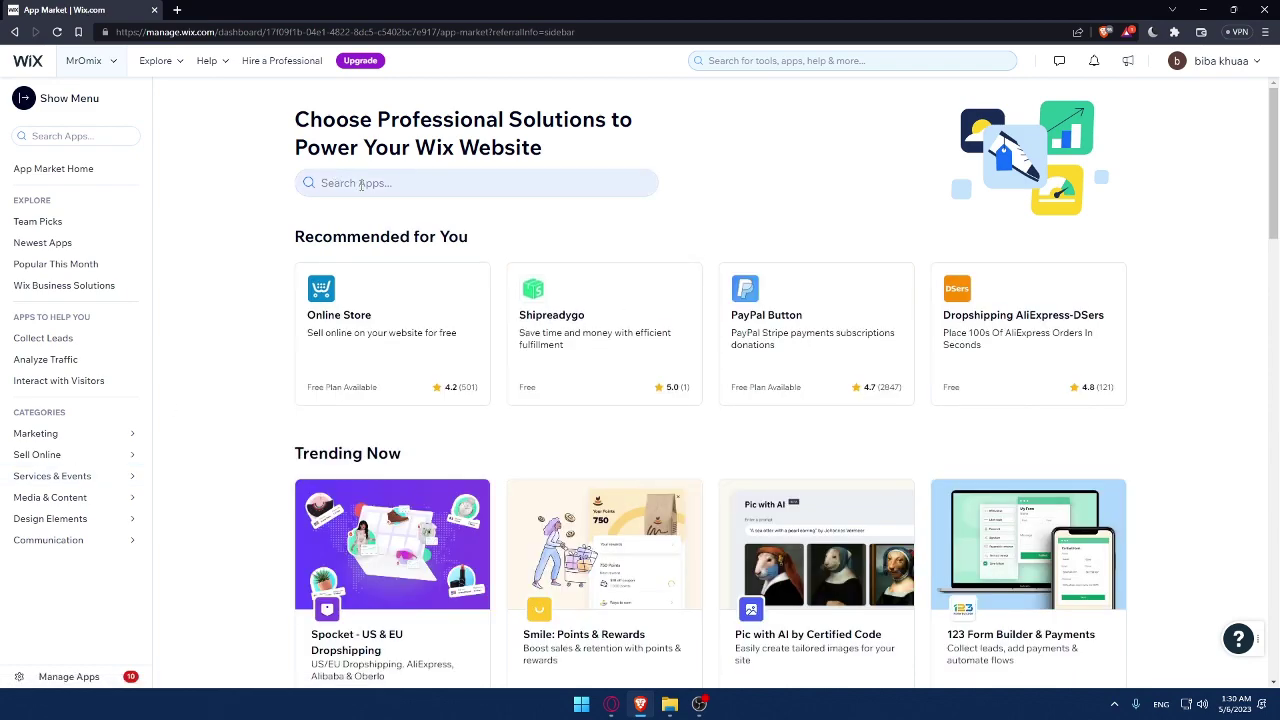
click(404, 184)
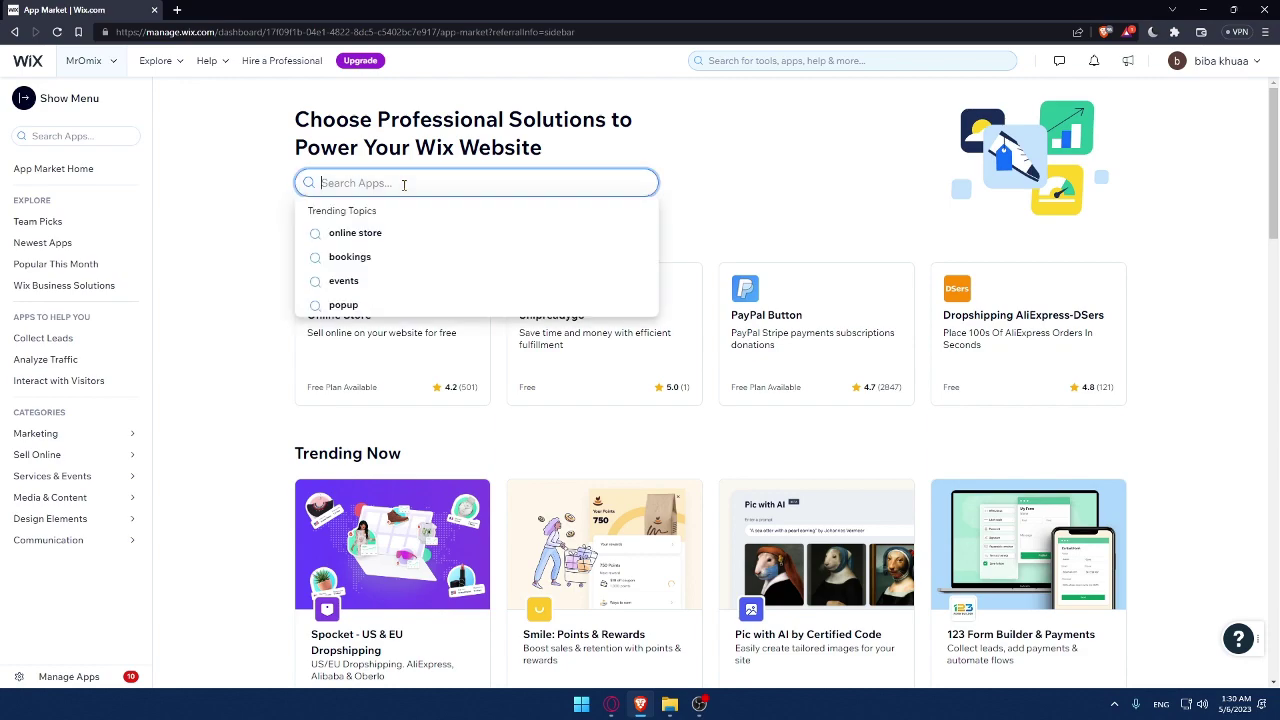
text(tido)
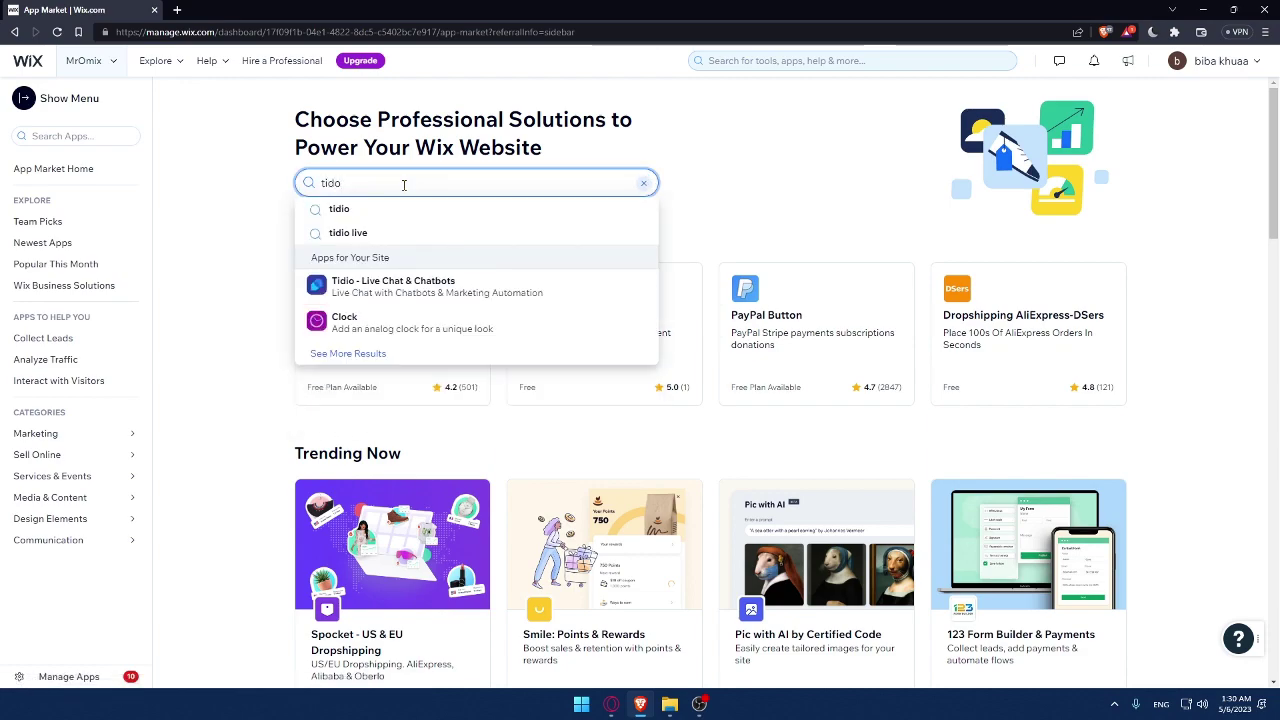
key(BackSpace)
text(io live chat)
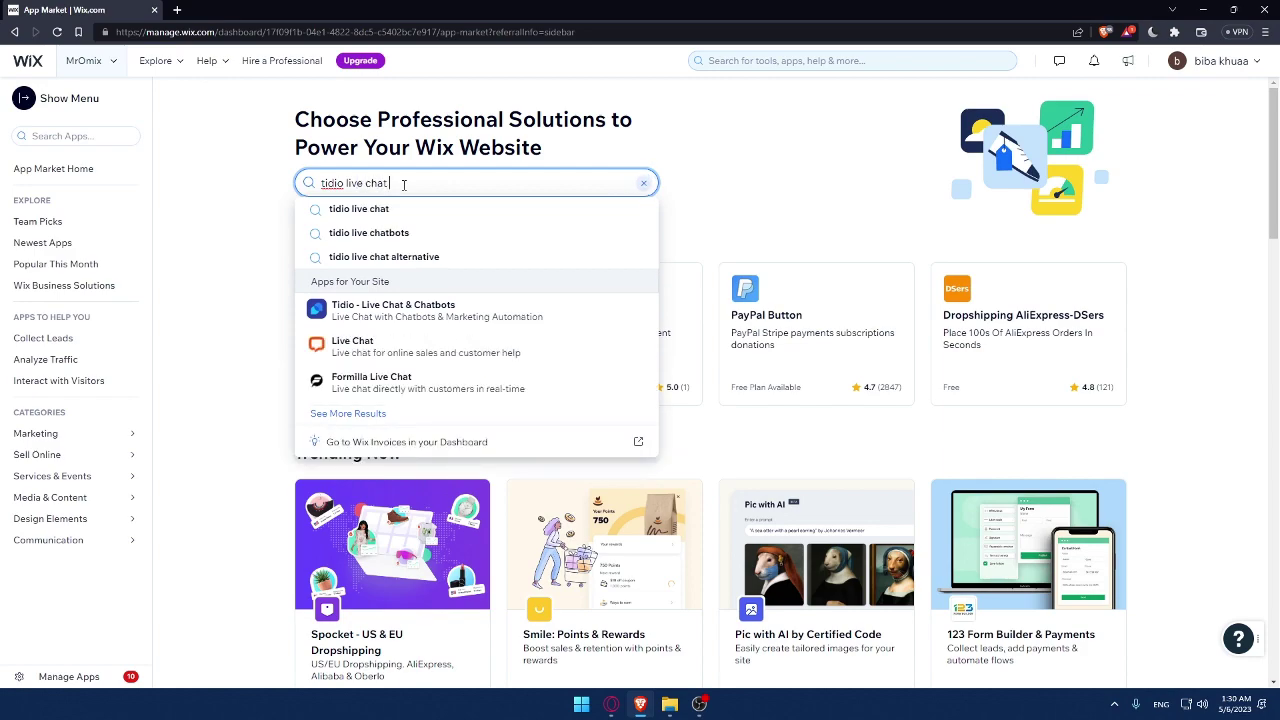
key(Return)
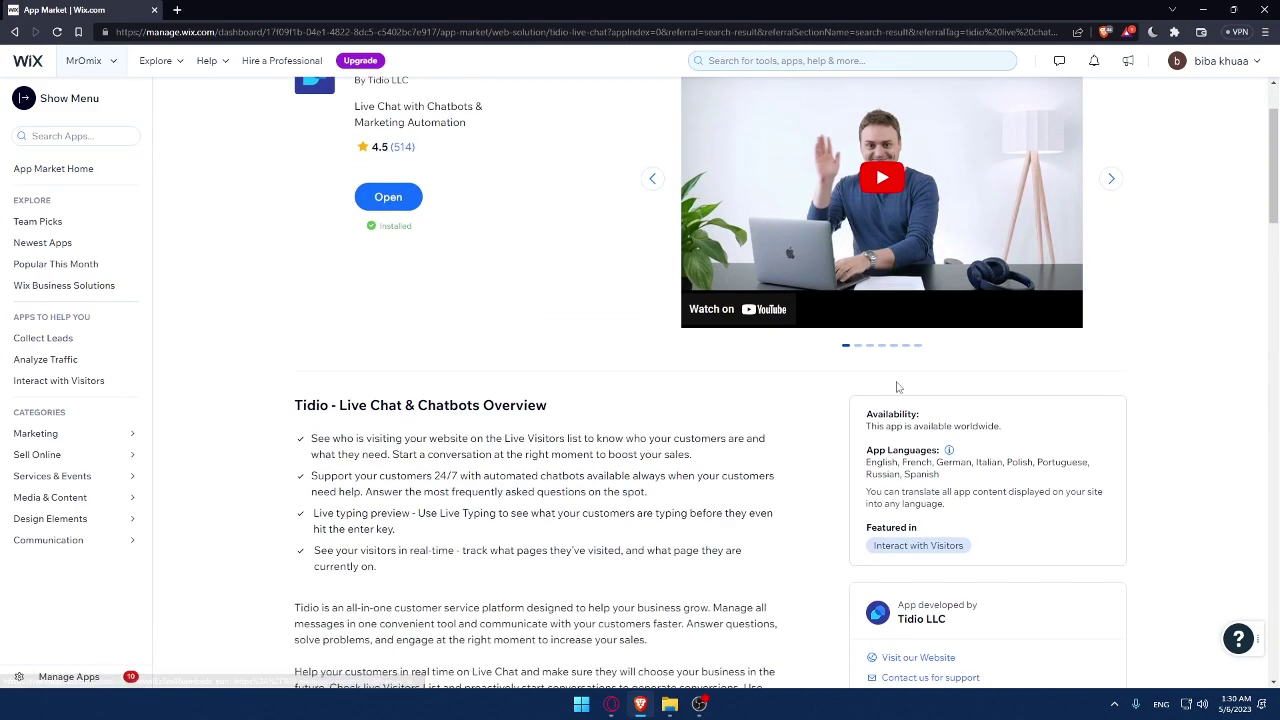
drag(1016, 440, 866, 434)
click(1040, 431)
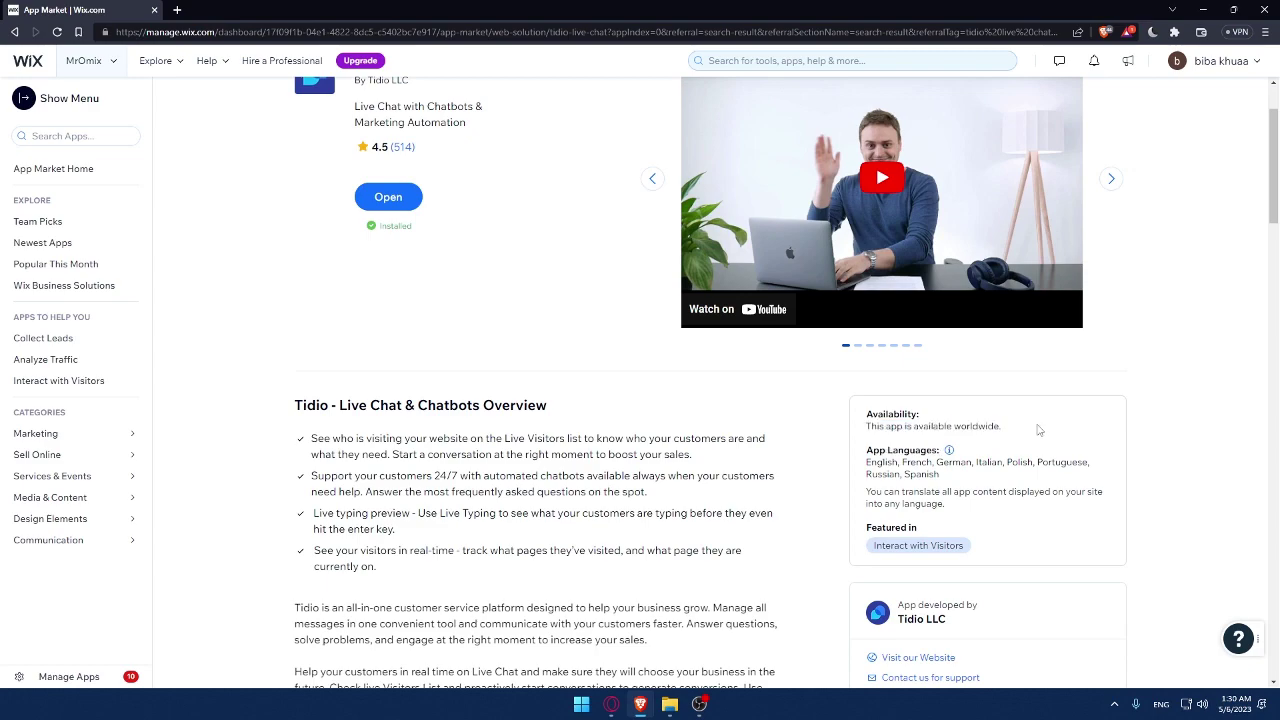
triple_click(948, 476)
click(960, 480)
scroll(508, 432, up, 2)
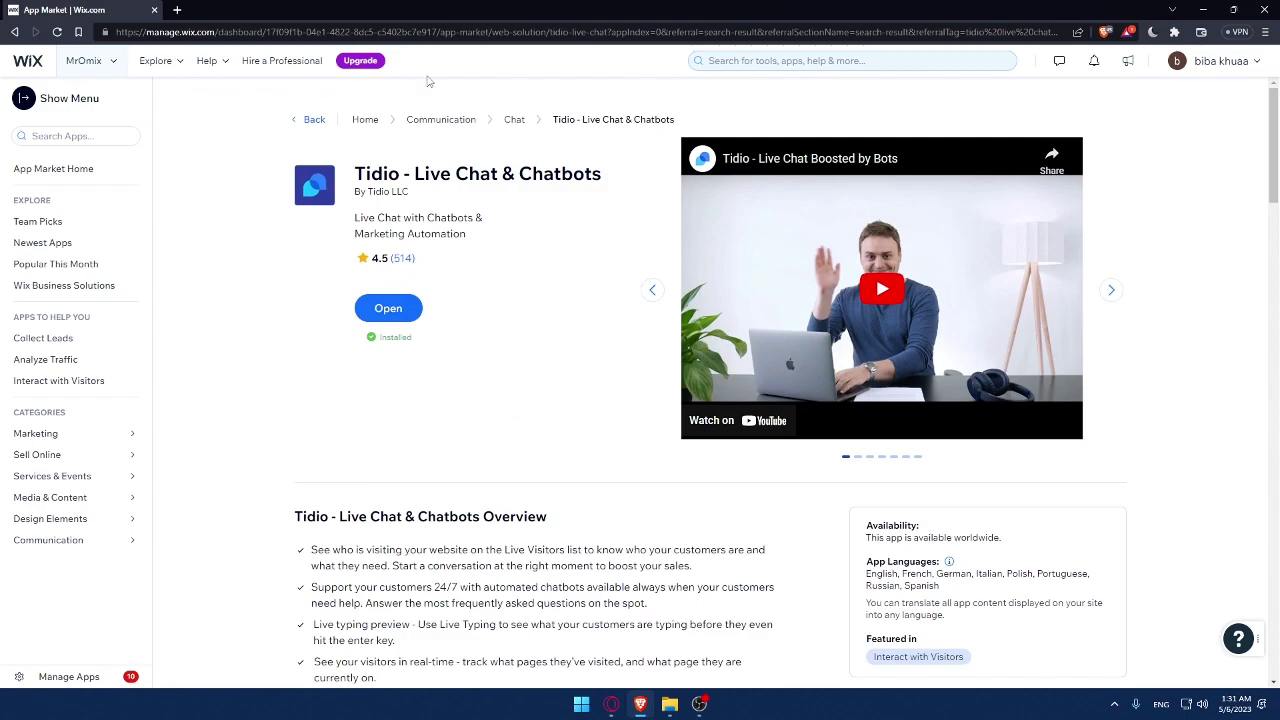
scroll(450, 300, down, 1)
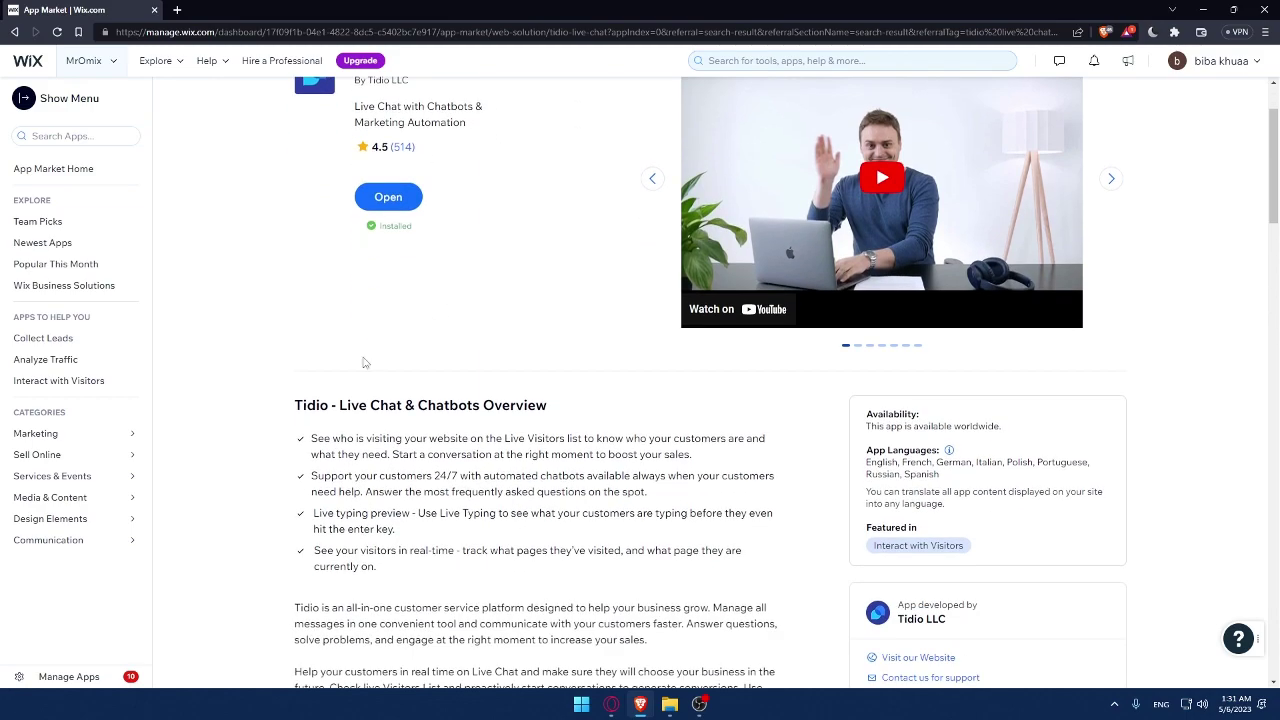
scroll(341, 376, down, 2)
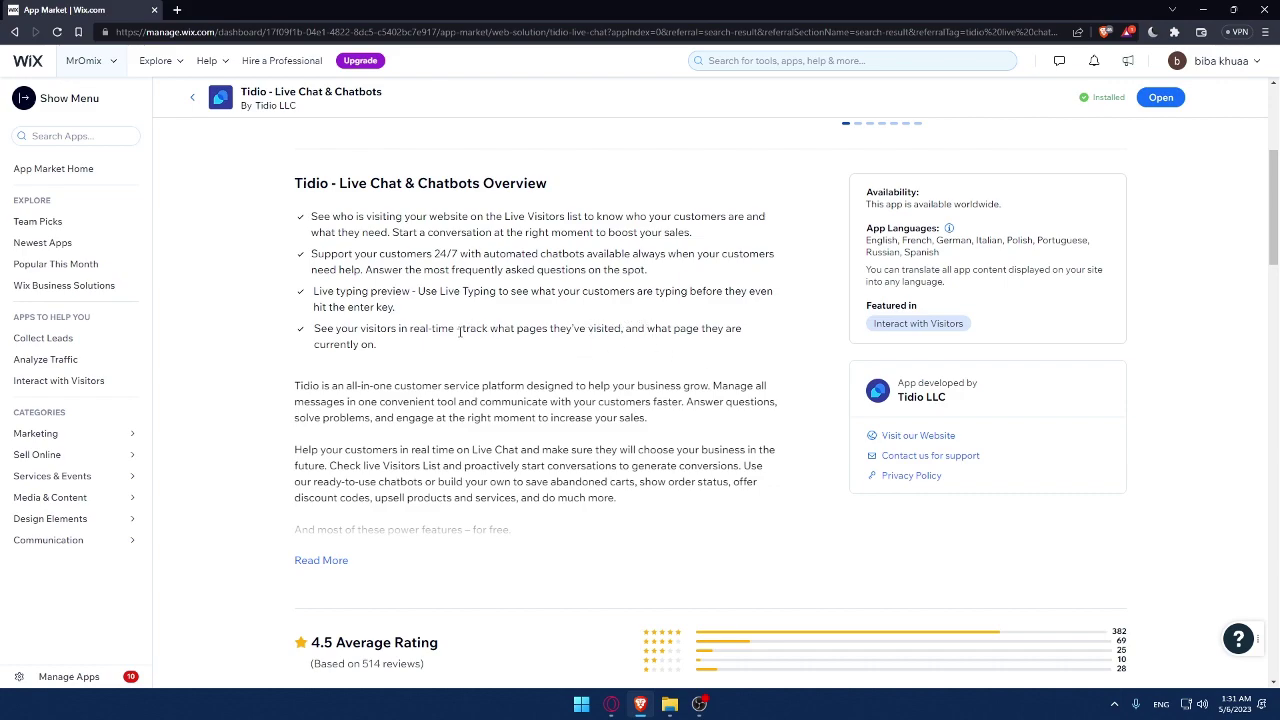
Expand the Tidio overview with Read More and scroll through the full description.
click(321, 560)
scroll(371, 480, down, 2)
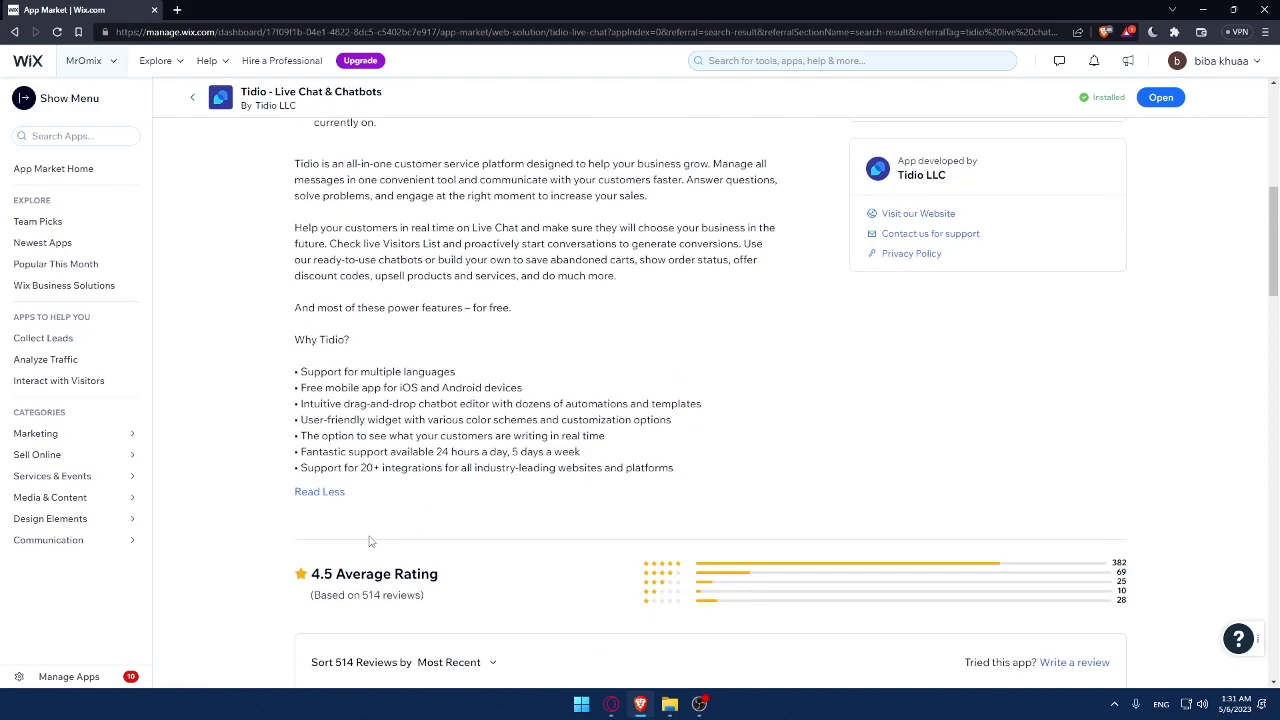
scroll(324, 370, up, 3)
drag(294, 219, 414, 440)
scroll(320, 472, down, 4)
click(730, 156)
scroll(797, 209, up, 3)
scroll(798, 211, down, 1)
scroll(760, 206, down, 3)
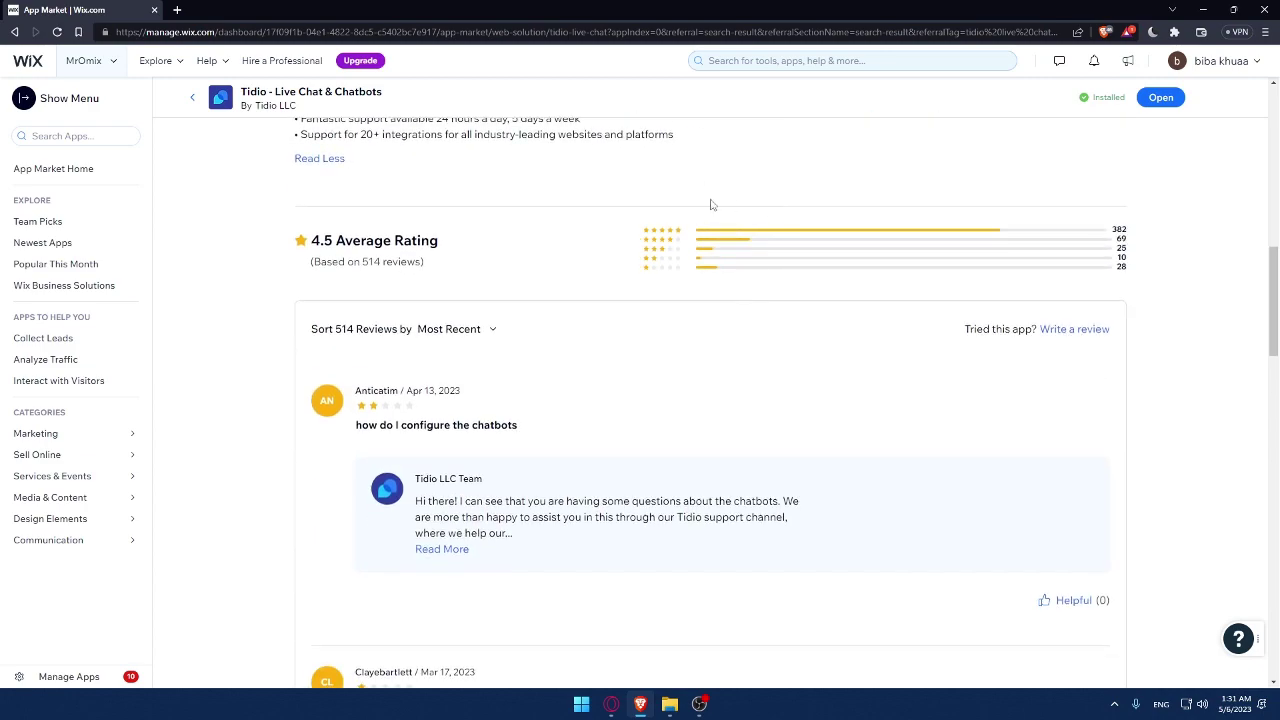
Check Tidio's 4.5 average rating and reviews, then scroll back up.
double_click(333, 240)
click(510, 273)
double_click(334, 242)
click(492, 264)
scroll(515, 342, up, 3)
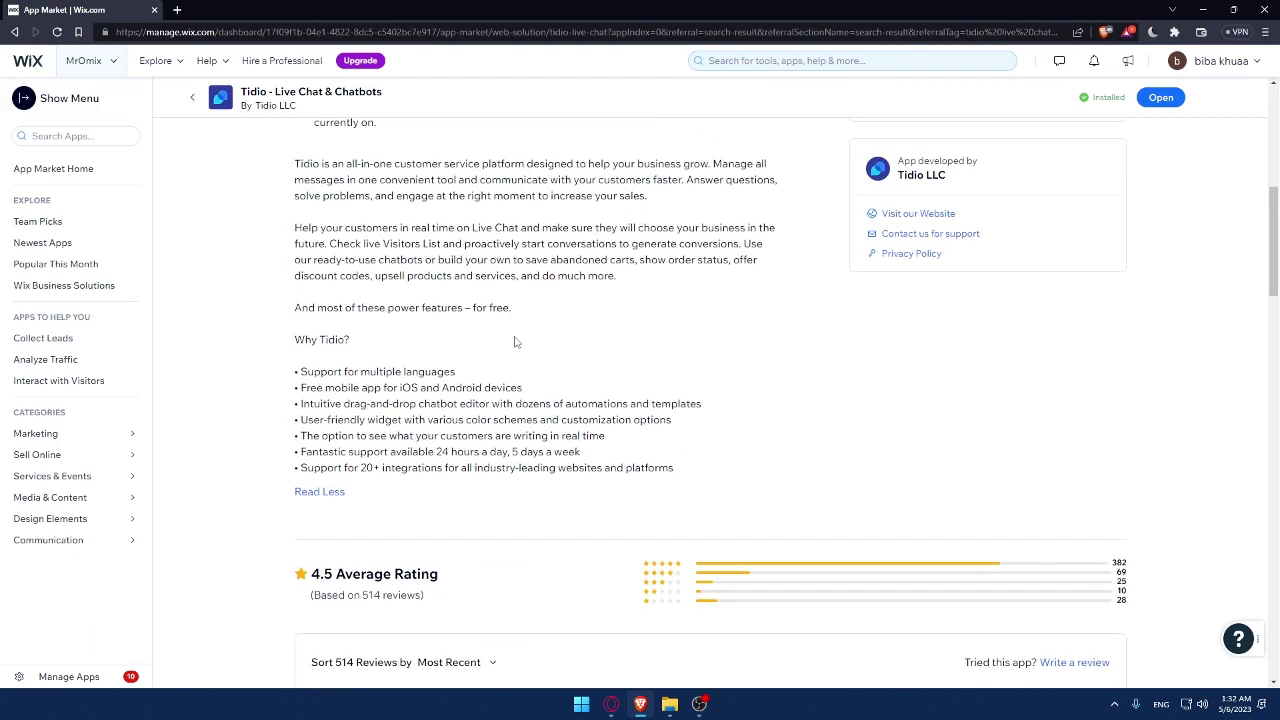
scroll(515, 342, up, 6)
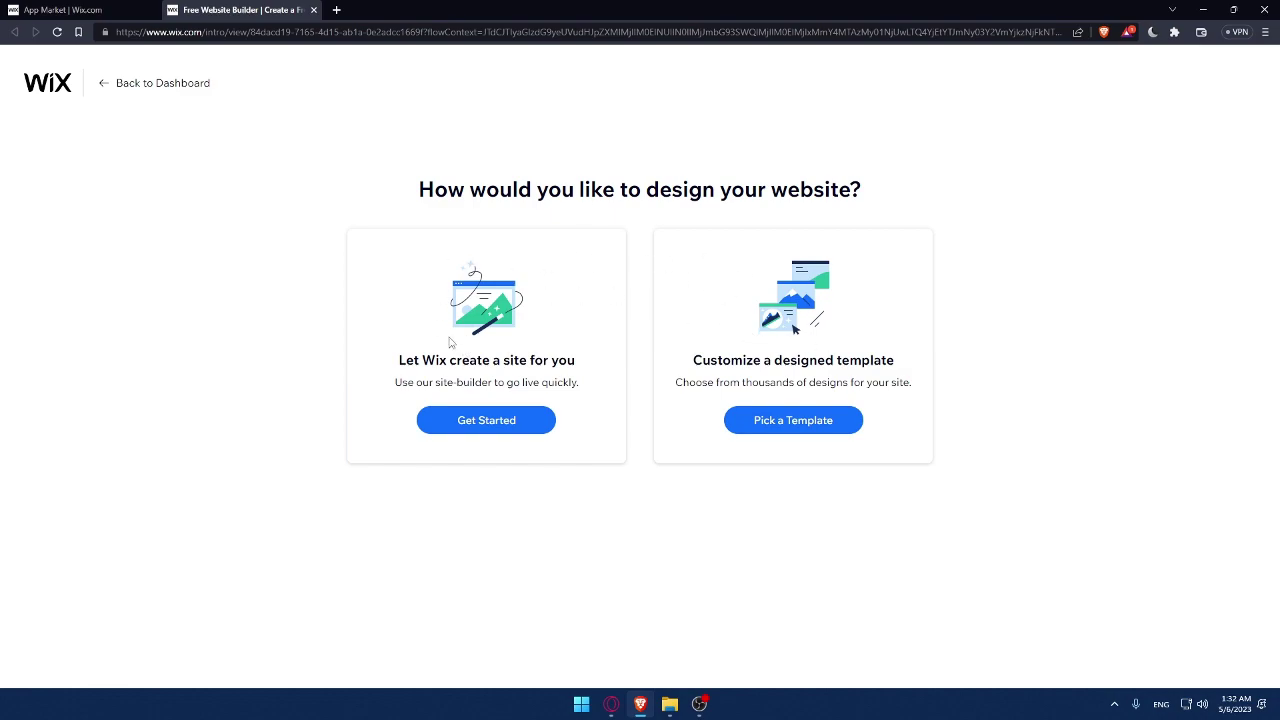
click(313, 10)
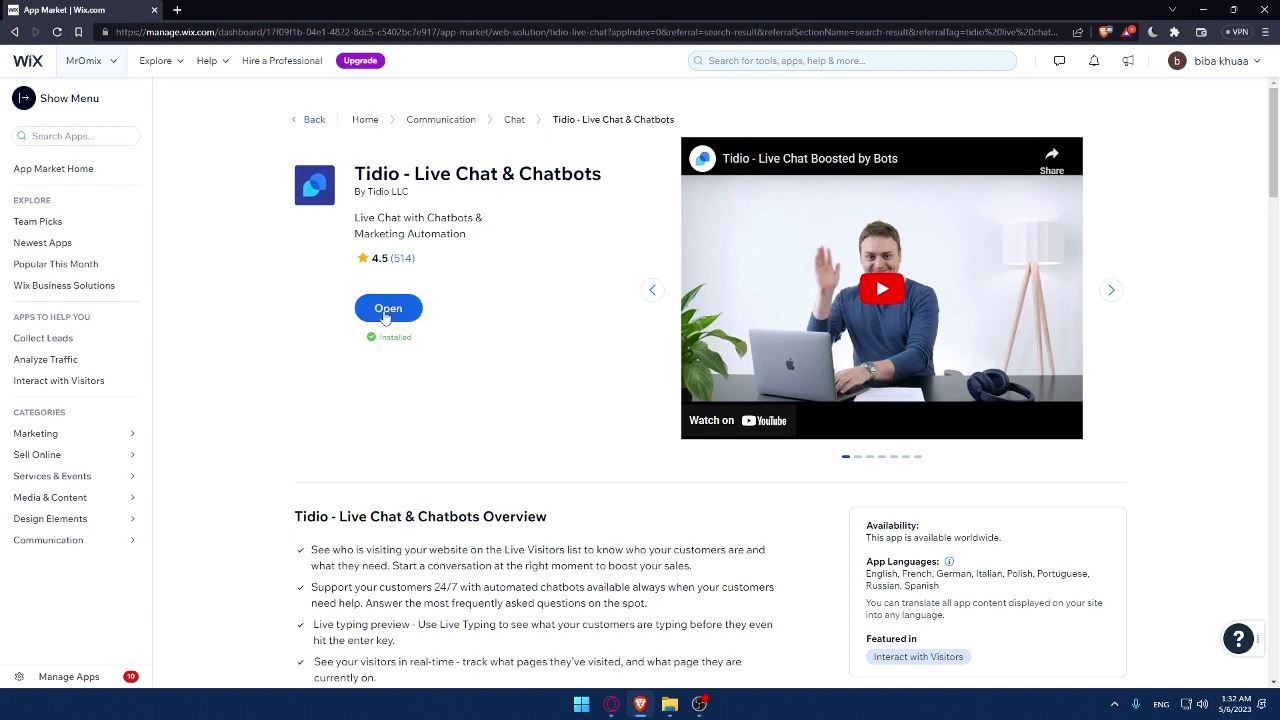
Open the installed Tidio app, then return to the dashboard Home.
click(387, 310)
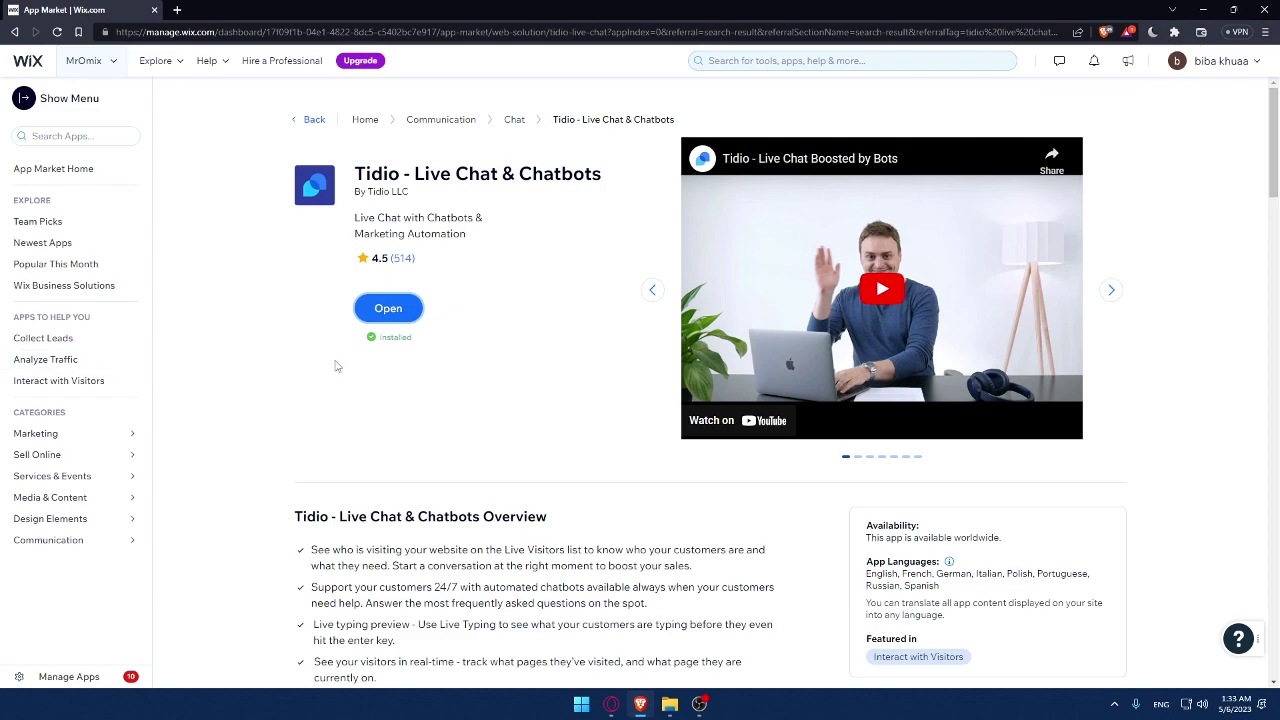
click(372, 399)
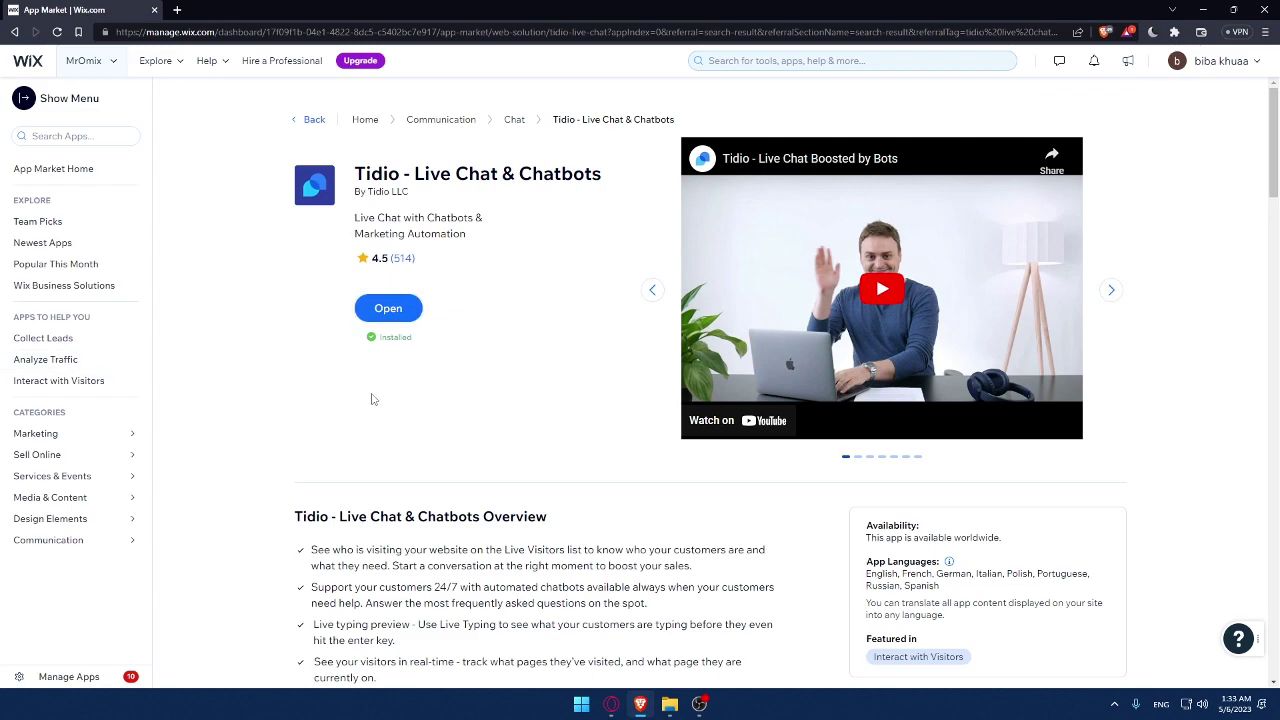